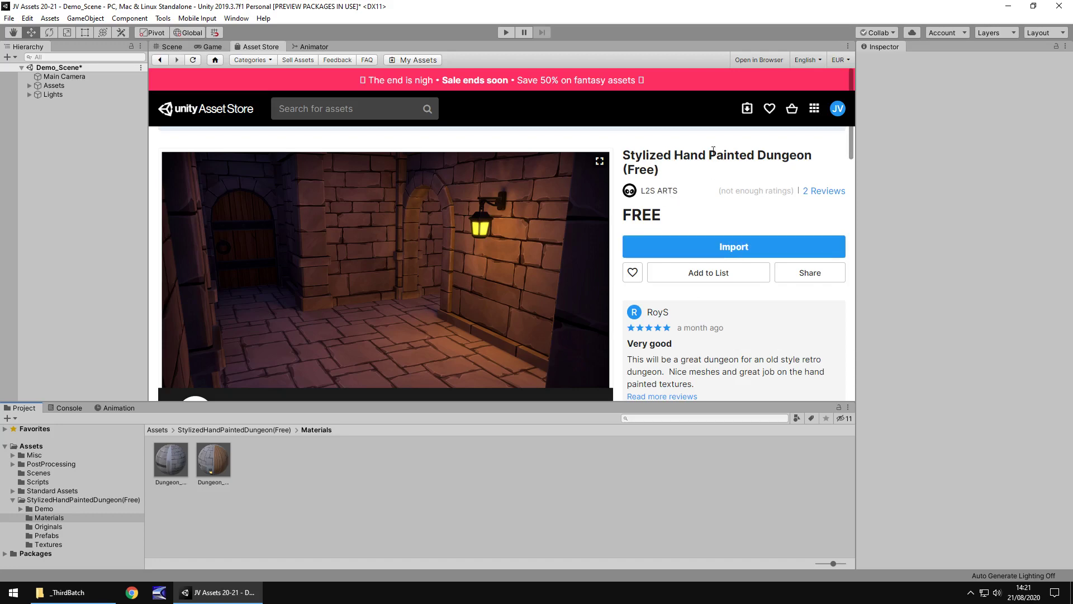
# Examine the dungeon demo scene's corridors, archways, doors and lamps in the Scene view, and its camera framing in the Game view.
pyautogui.click(172, 47)
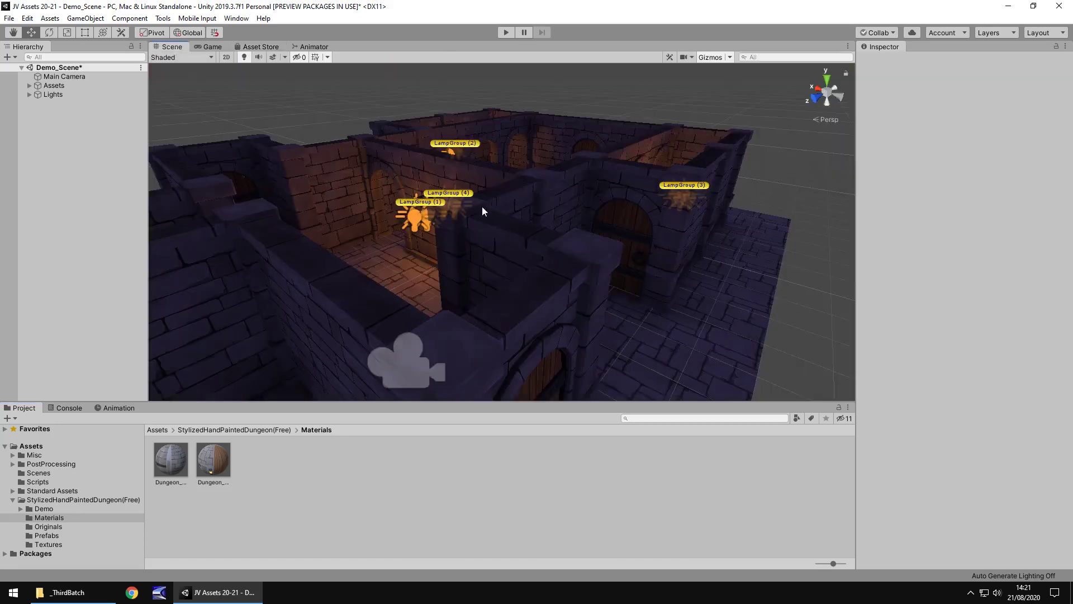
pyautogui.keyDown('alt'); pyautogui.moveTo(525, 188); pyautogui.dragTo(425, 193); pyautogui.keyUp('alt')
pyautogui.scroll(5, 438, 185)
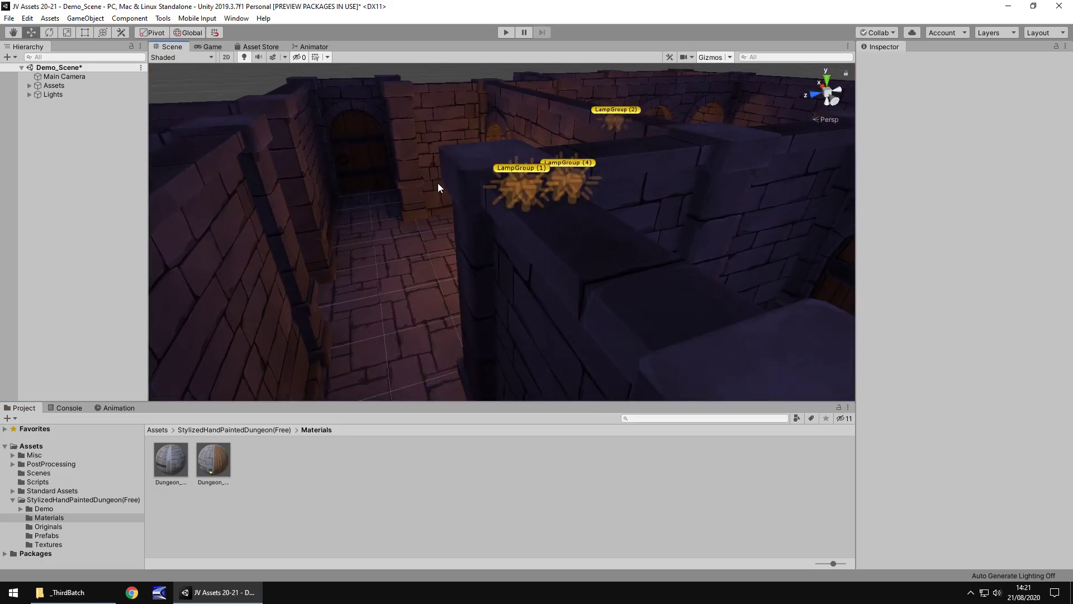
pyautogui.scroll(8, 438, 184)
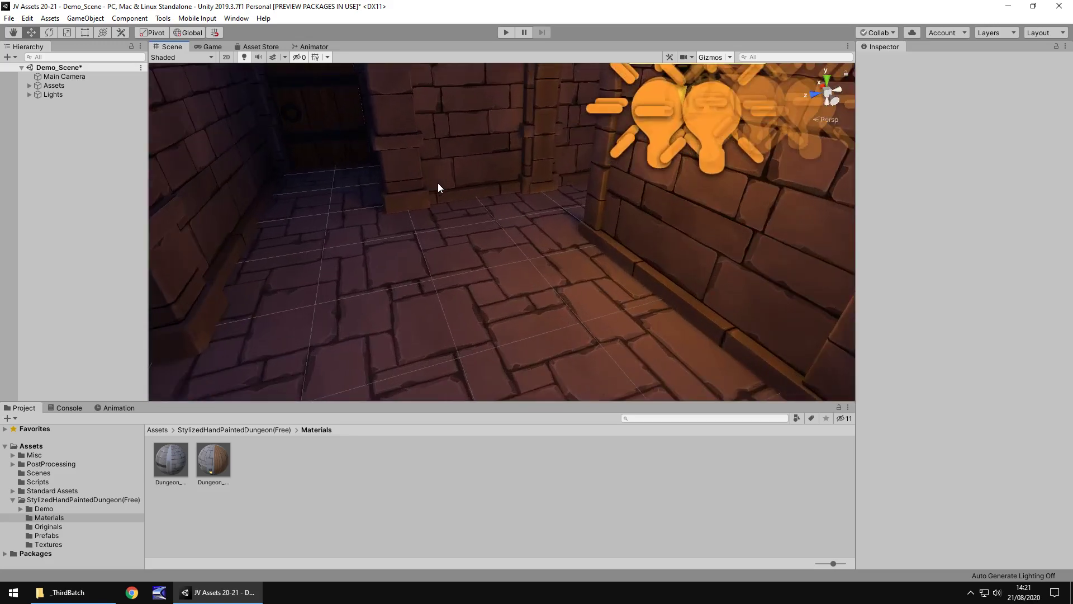
pyautogui.keyDown('alt'); pyautogui.moveTo(496, 192); pyautogui.dragTo(617, 207); pyautogui.keyUp('alt')
pyautogui.scroll(6, 609, 195)
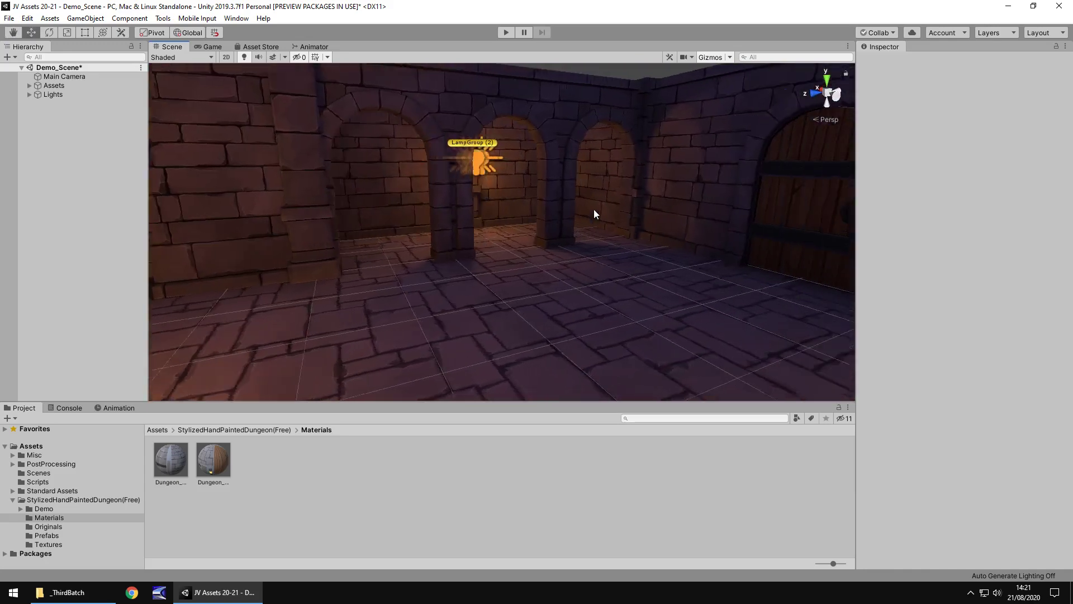
pyautogui.scroll(10, 594, 209)
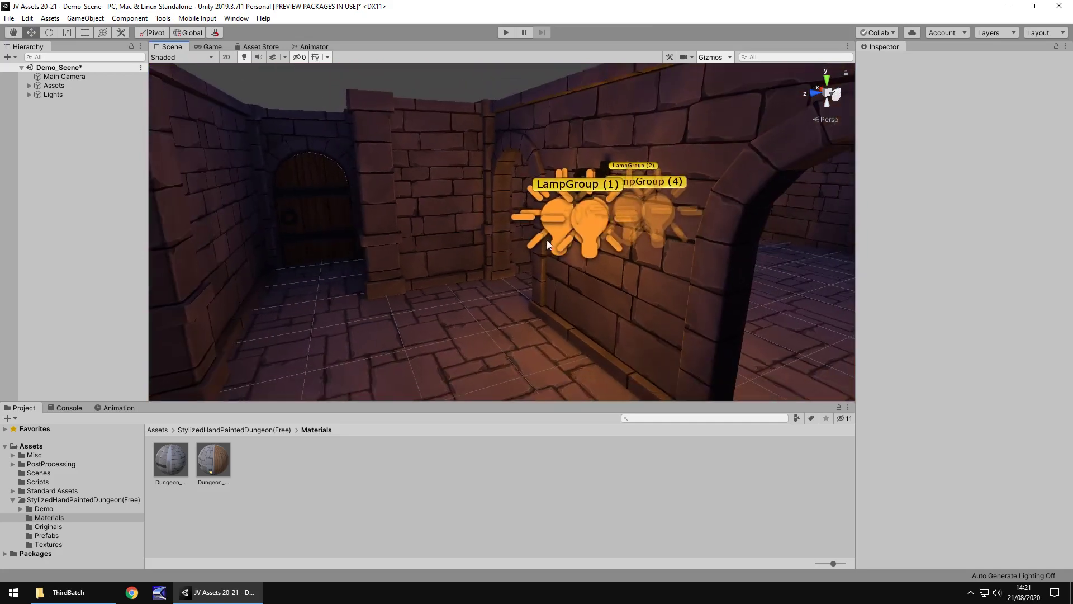
pyautogui.keyDown('alt'); pyautogui.moveTo(457, 304); pyautogui.dragTo(187, 268); pyautogui.keyUp('alt')
pyautogui.scroll(5, 726, 235)
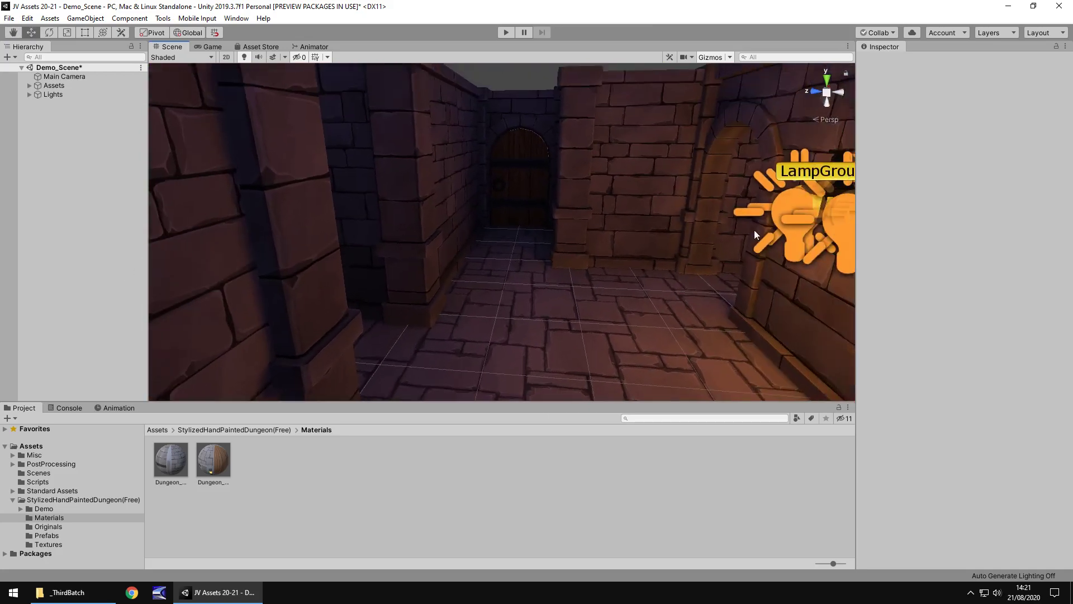
pyautogui.scroll(-6, 750, 225)
pyautogui.scroll(5, 592, 234)
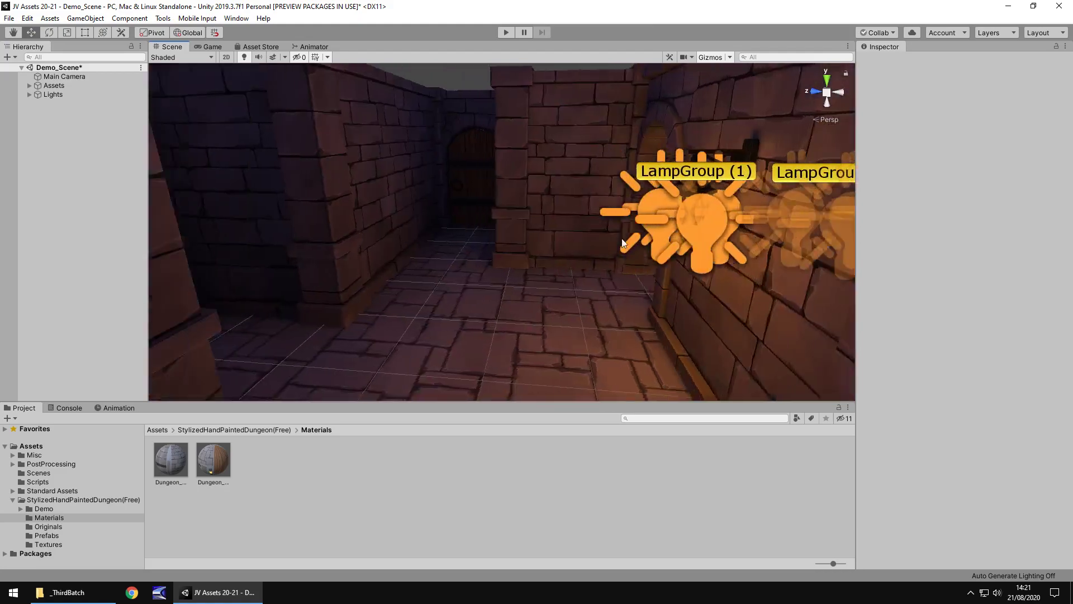
pyautogui.keyDown('alt'); pyautogui.moveTo(623, 241); pyautogui.dragTo(571, 238); pyautogui.keyUp('alt')
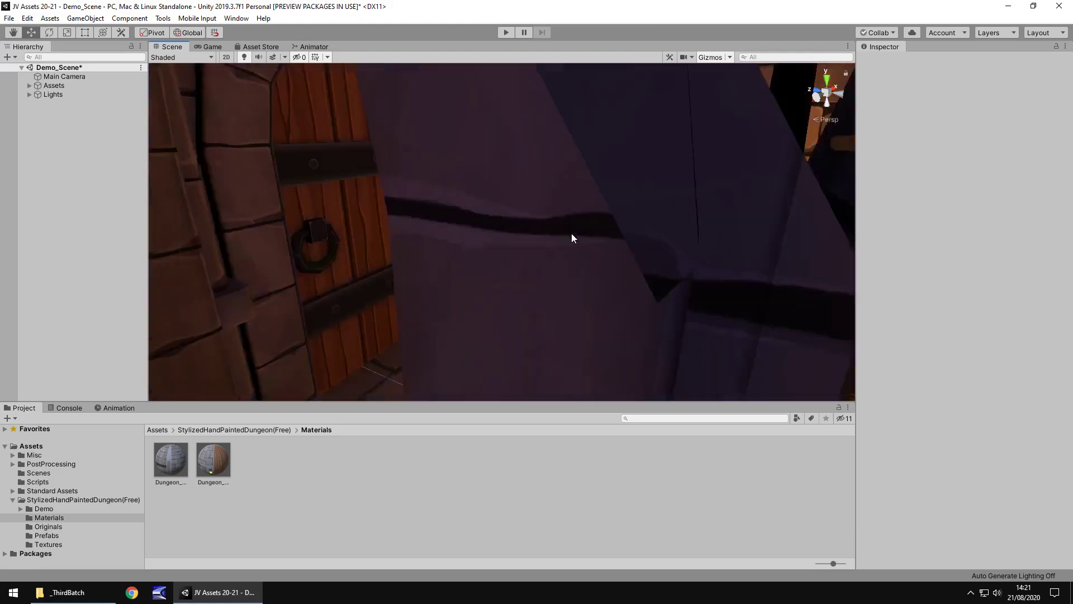
pyautogui.scroll(-8, 565, 234)
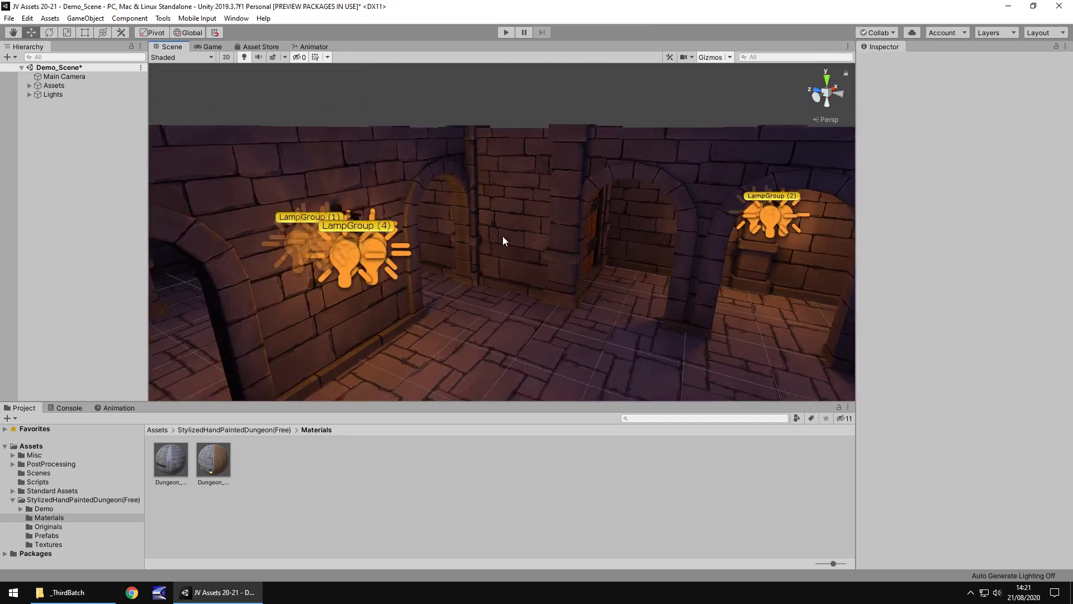
pyautogui.scroll(5, 500, 239)
pyautogui.keyDown('alt'); pyautogui.moveTo(498, 237); pyautogui.dragTo(232, 56); pyautogui.keyUp('alt')
pyautogui.click(211, 47)
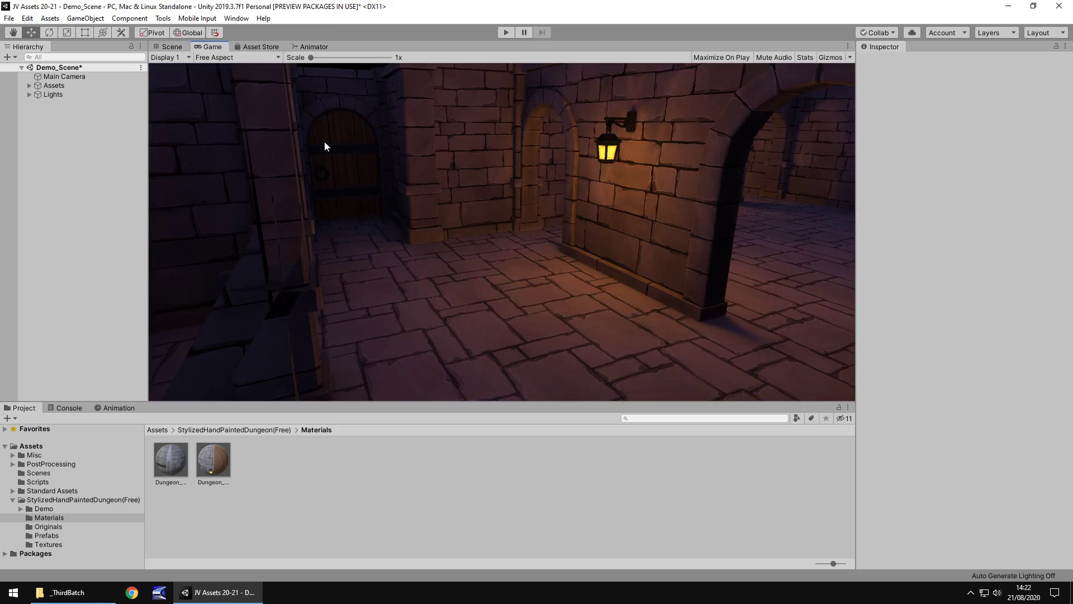
# Compare the Game view with the Main Camera's Post-Processing Behaviour enabled and disabled, leaving it disabled.
pyautogui.click(166, 47)
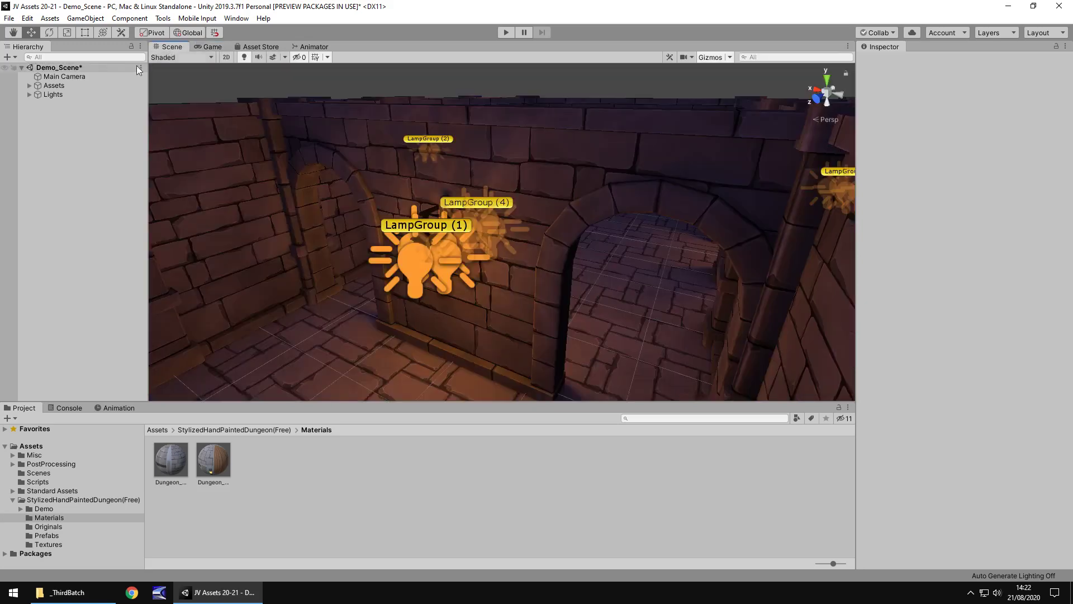
pyautogui.click(78, 77)
pyautogui.click(882, 427)
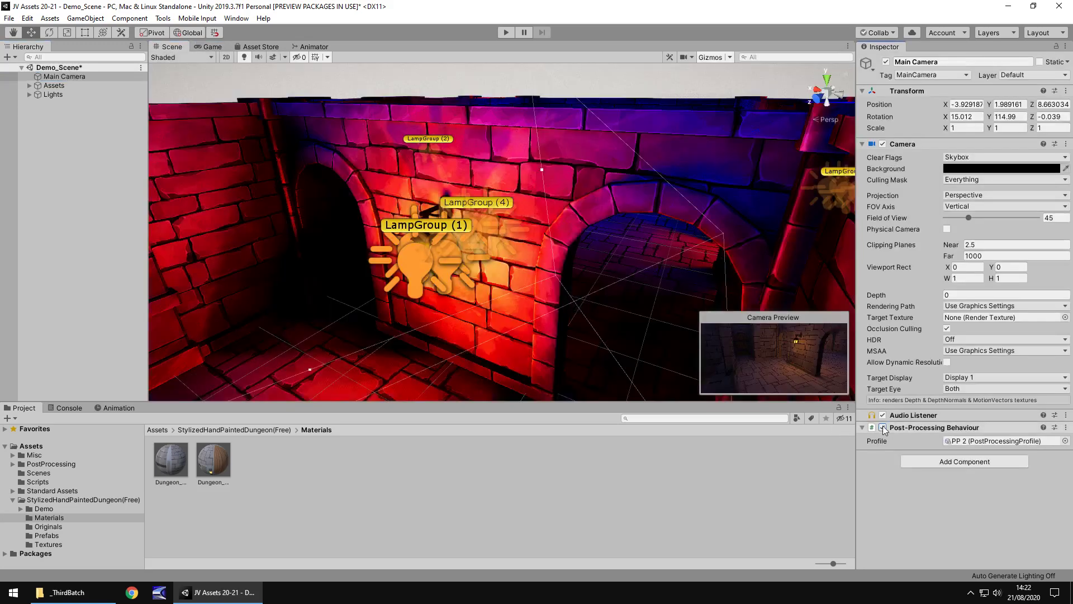
pyautogui.click(211, 47)
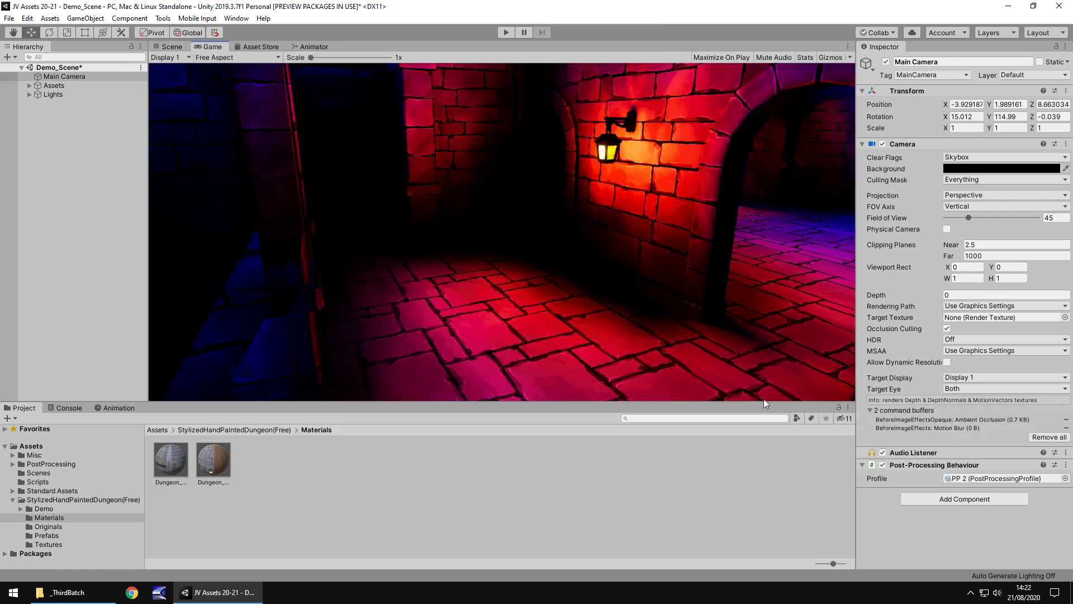
pyautogui.click(882, 464)
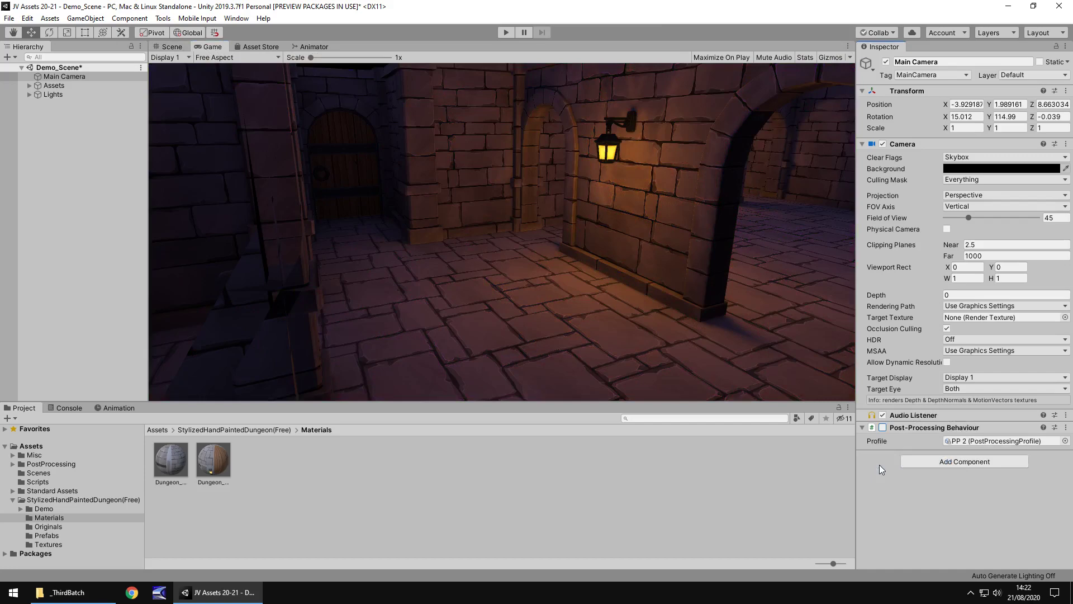
pyautogui.click(882, 427)
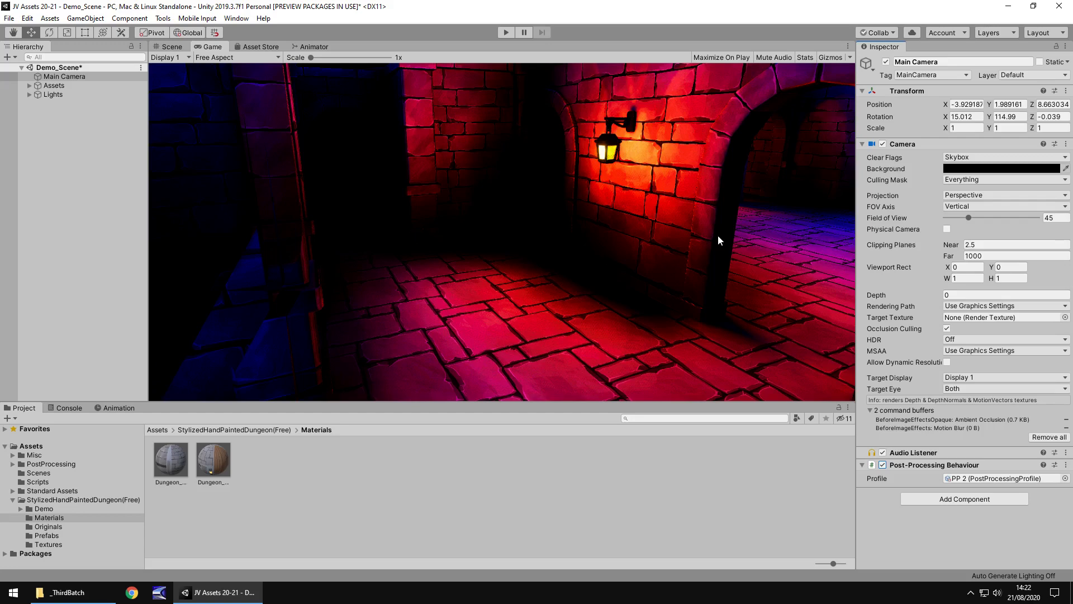
pyautogui.click(878, 465)
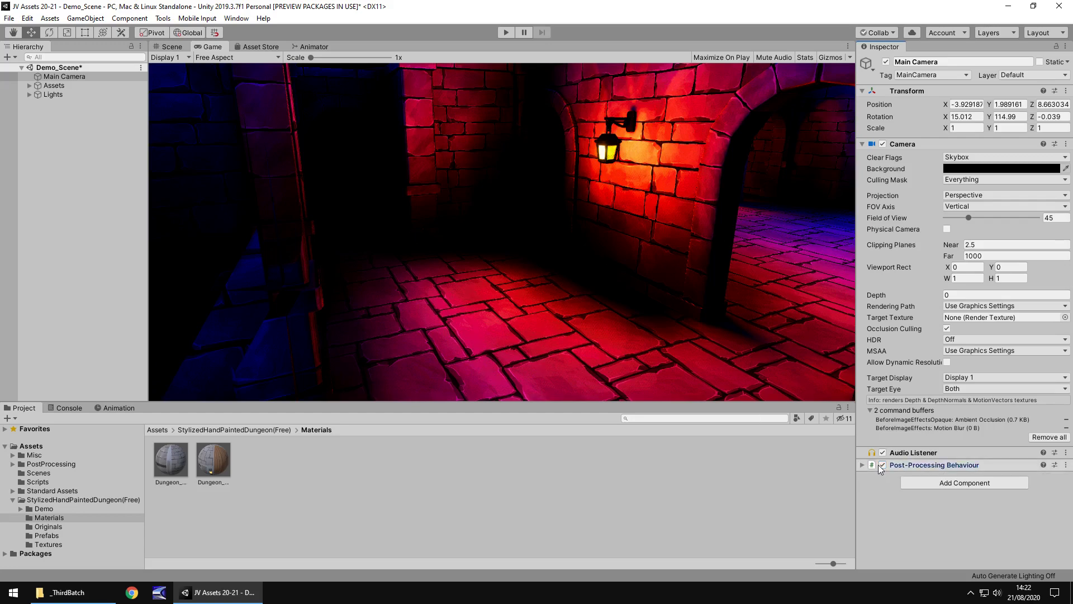
pyautogui.click(883, 465)
pyautogui.click(861, 428)
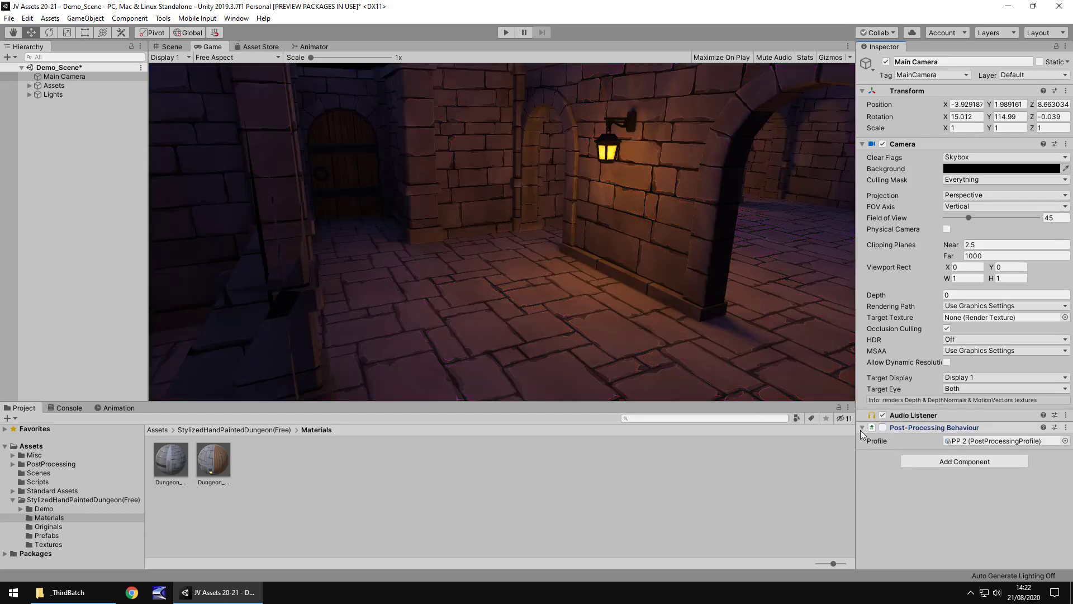
pyautogui.click(517, 482)
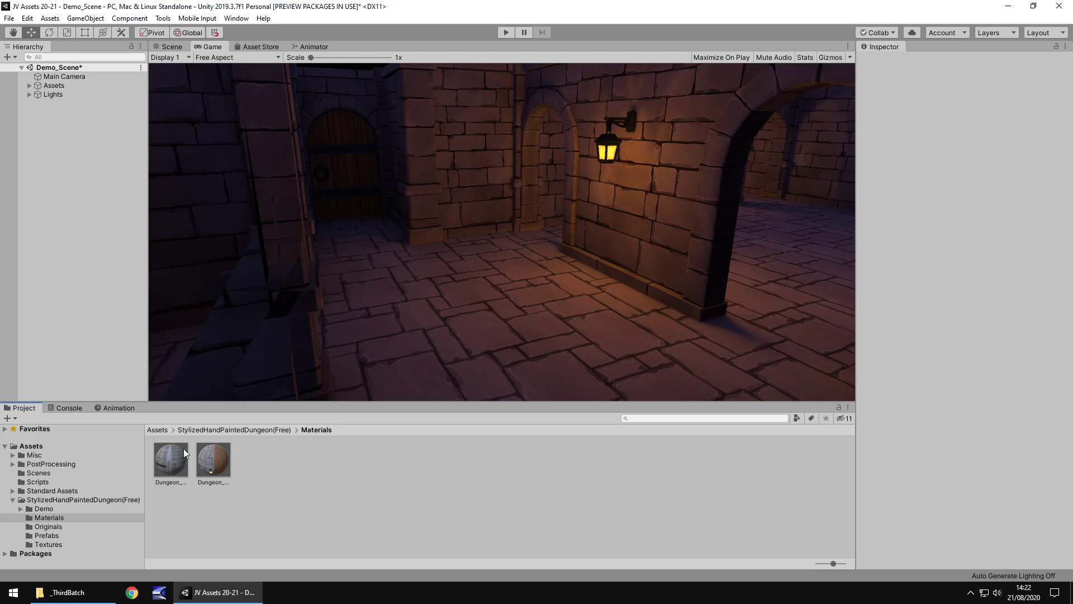
# Examine the Prefabs, Originals, Materials, Textures and Demo folders of the StylizedHandPaintedDungeon(Free) package.
pyautogui.click(54, 540)
pyautogui.click(56, 538)
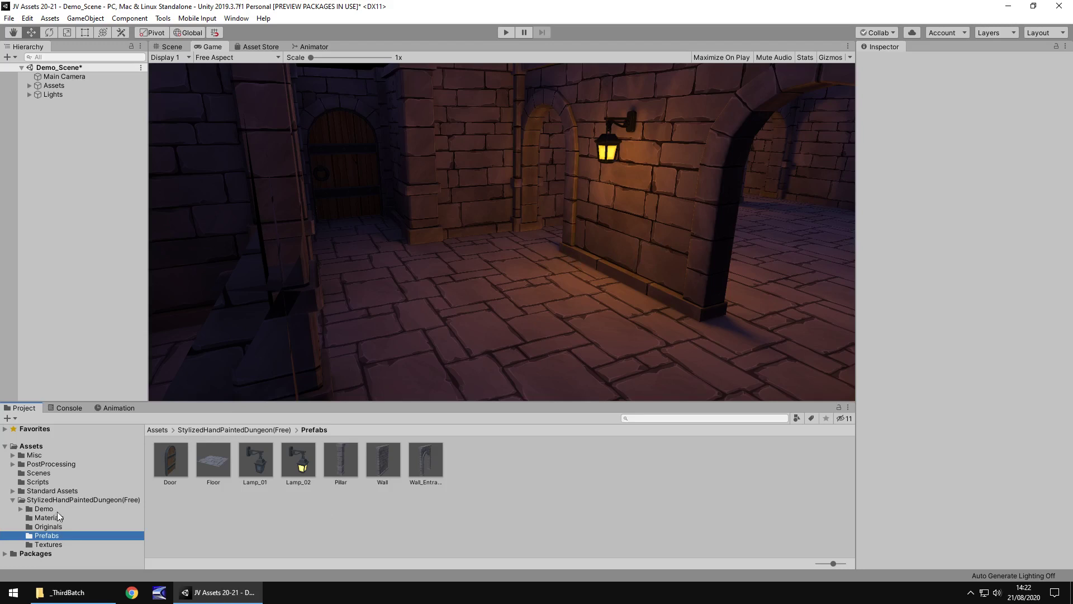
pyautogui.click(52, 527)
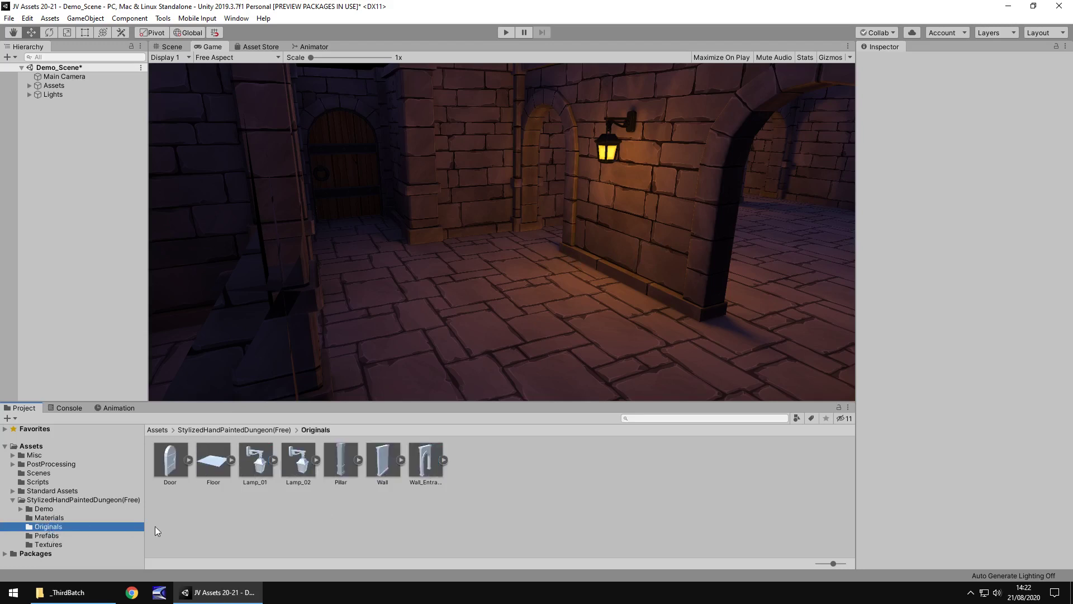
pyautogui.press('Up')
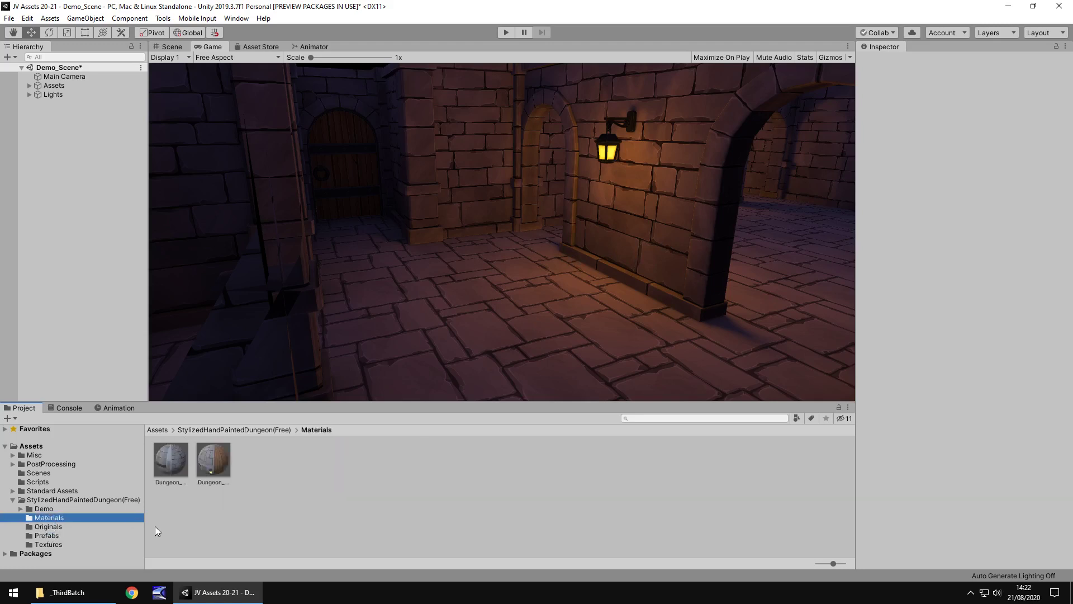
pyautogui.press('Down')
pyautogui.press('Down')
pyautogui.press('Down')
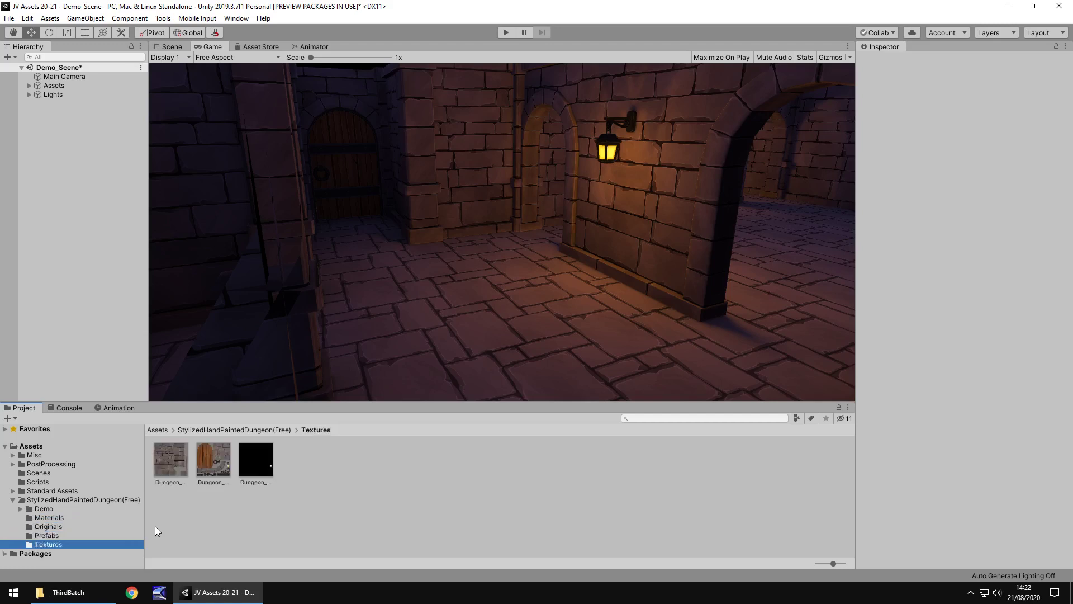
pyautogui.press('Up')
pyautogui.press('Up')
pyautogui.press('Up')
pyautogui.press('Up')
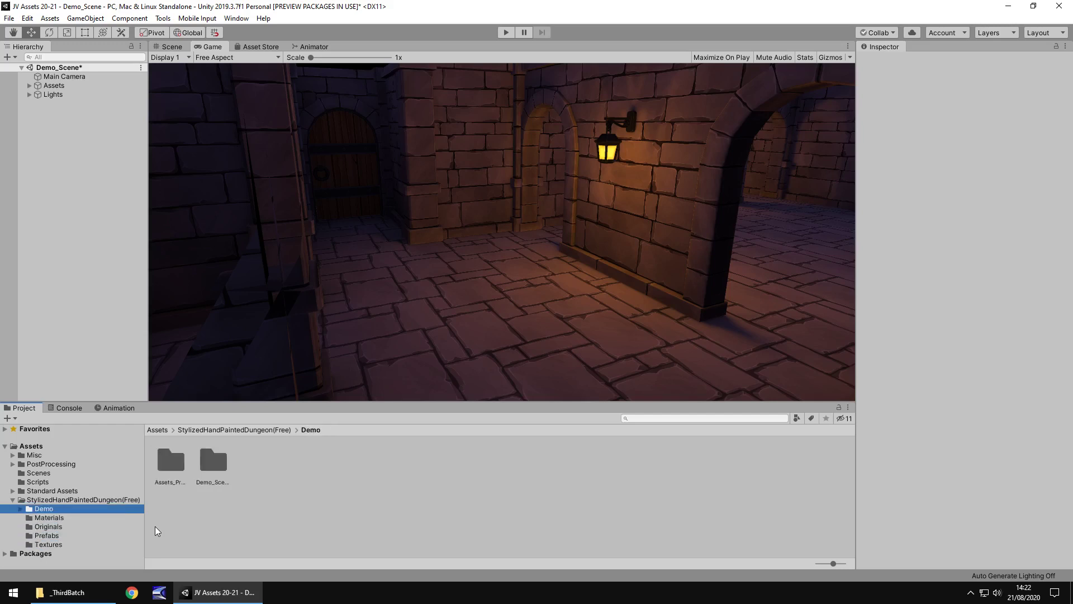
pyautogui.press('Down')
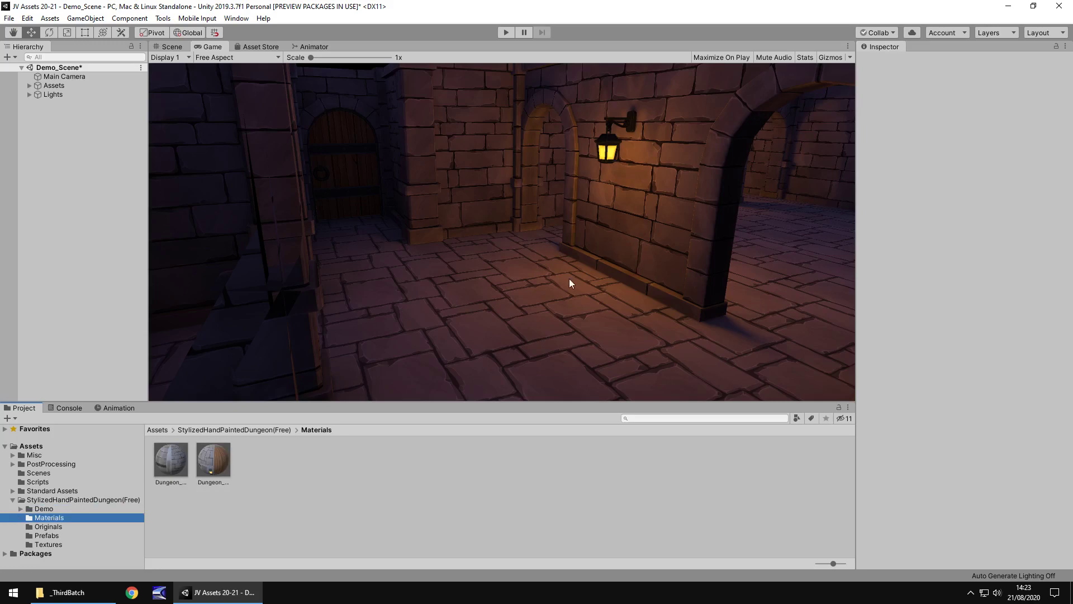
# Switch the Main Camera's Post-Processing Behaviour on once more to preview it, and switch it back off.
pyautogui.click(56, 77)
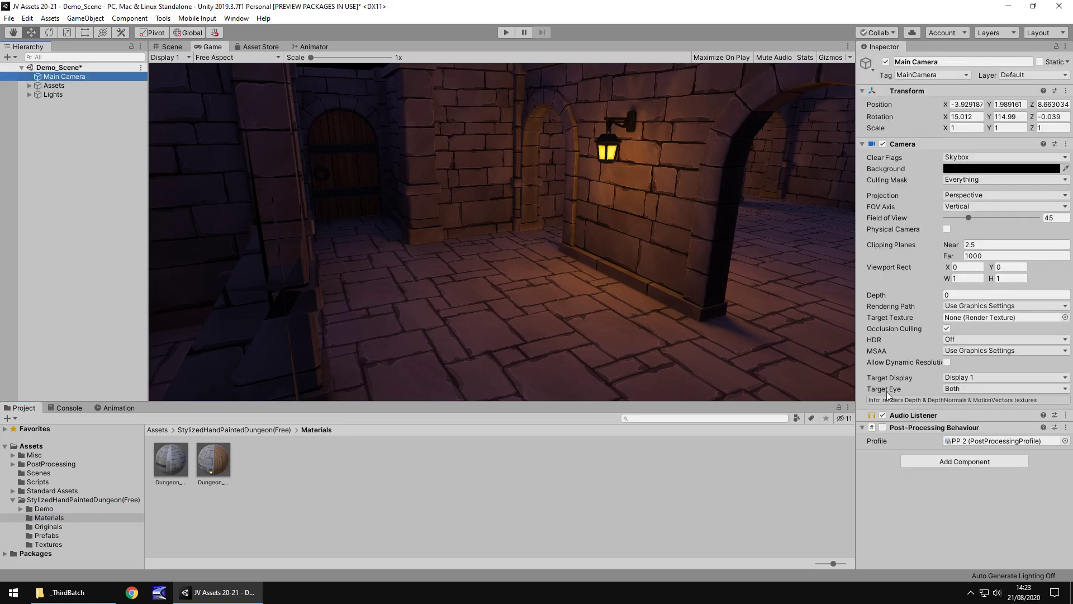
pyautogui.click(882, 427)
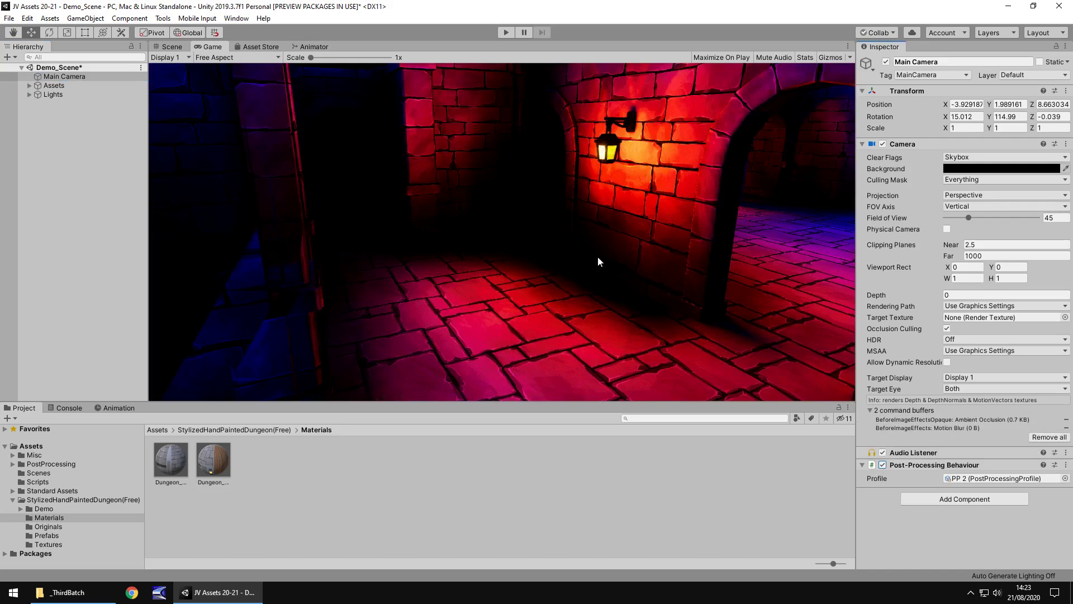
pyautogui.click(883, 464)
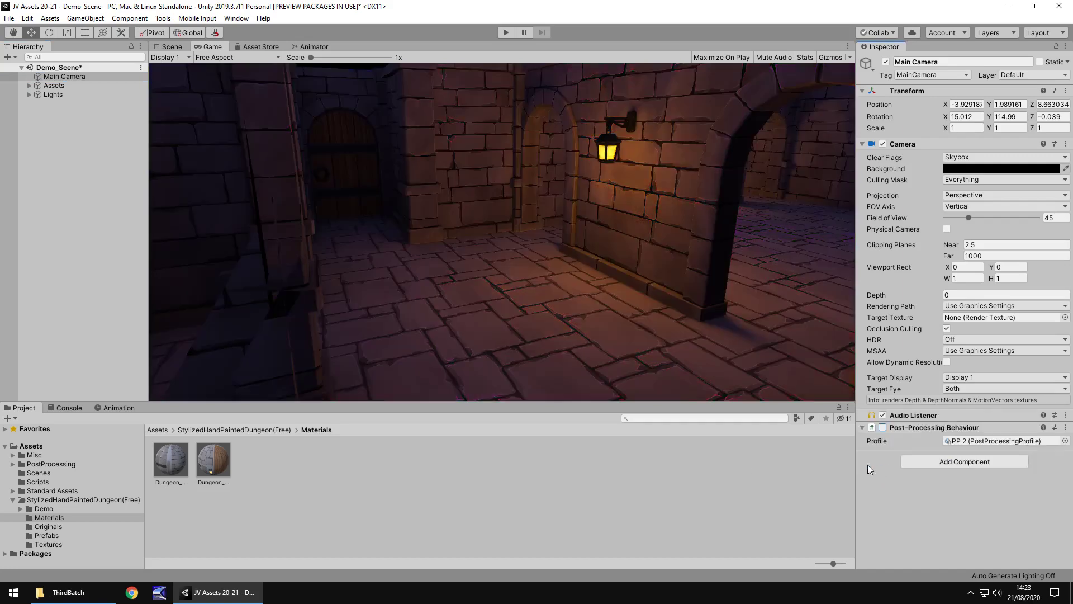
# Check the maps of Dungeon_Mat_01 and duplicate the Dungeon_01_Diffuse texture in the Textures folder.
pyautogui.click(174, 459)
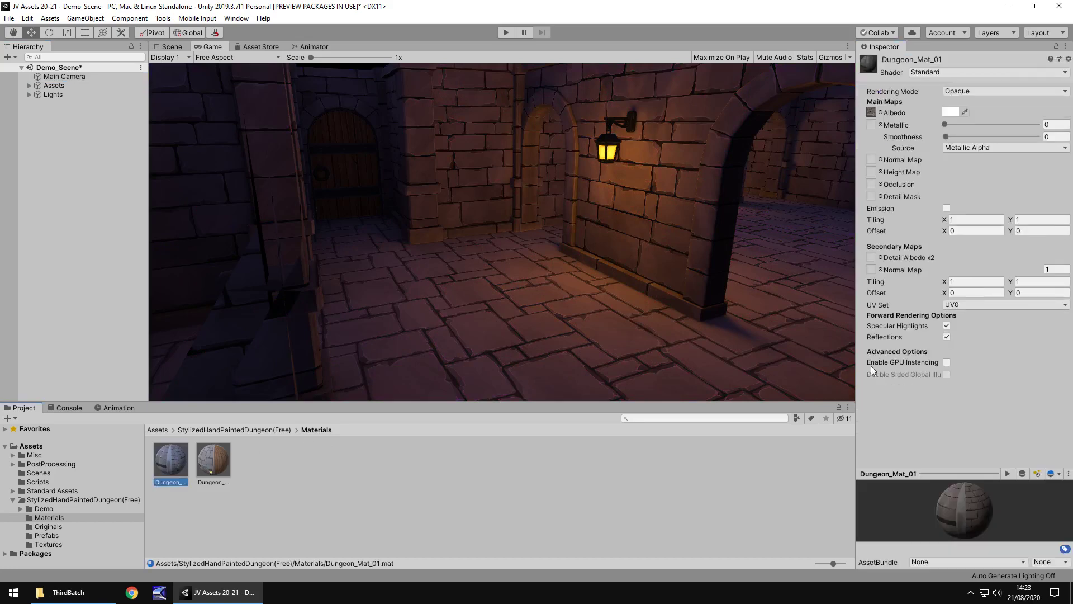
pyautogui.click(58, 545)
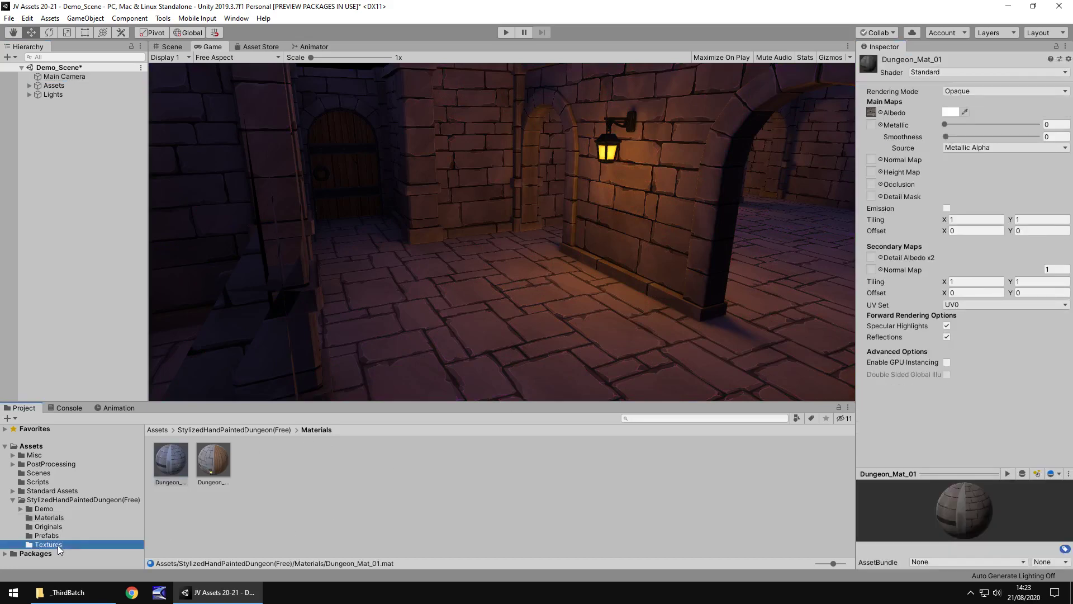
pyautogui.click(174, 465)
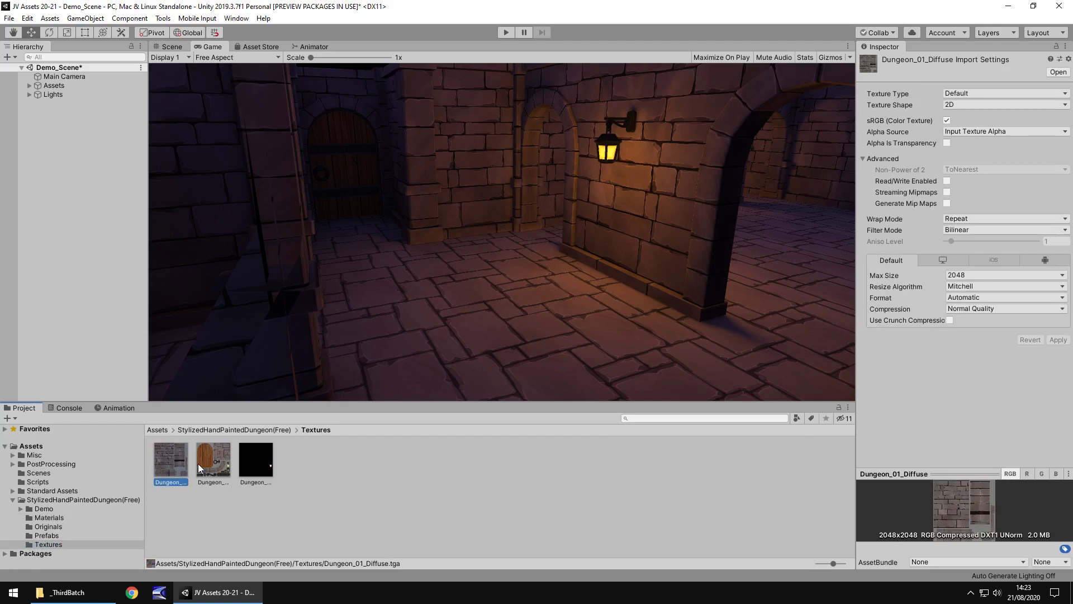
pyautogui.hotkey('ctrl', 'd')
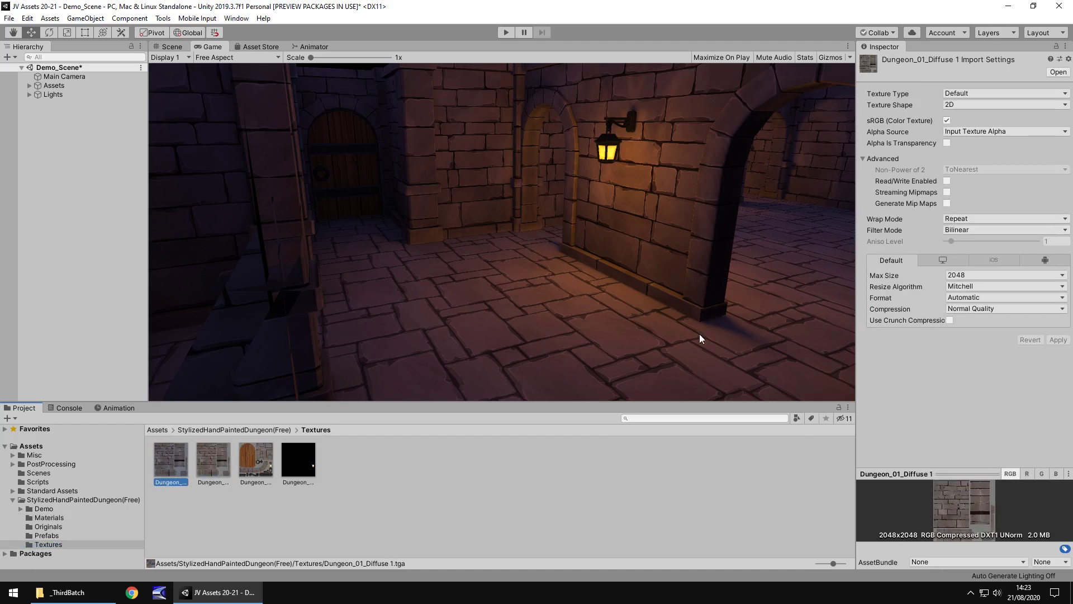
# Set the duplicated diffuse texture's type to Normal map and apply the import settings.
pyautogui.click(1009, 95)
pyautogui.click(992, 120)
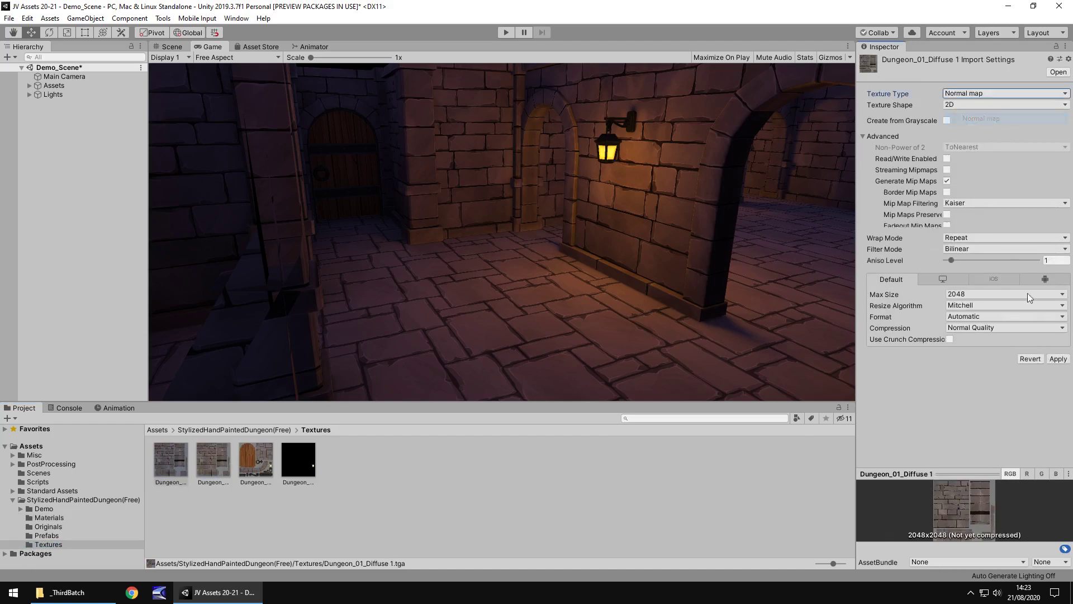
pyautogui.click(1058, 362)
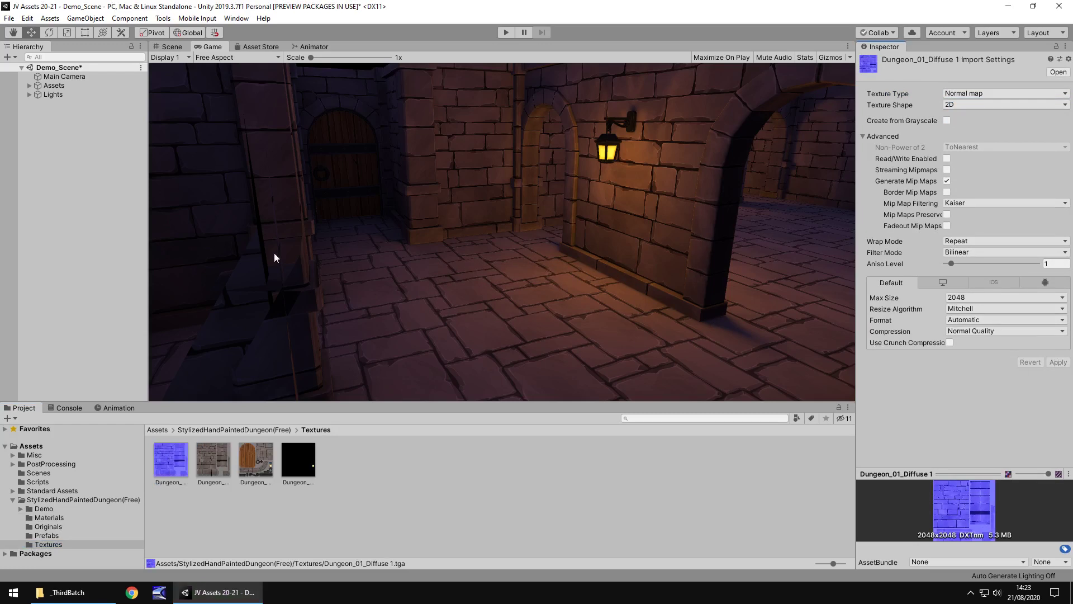
# Assign the Dungeon_01_Diffuse 1 texture as the main normal map of Dungeon_Mat_01 and set its strength to 3.
pyautogui.click(59, 511)
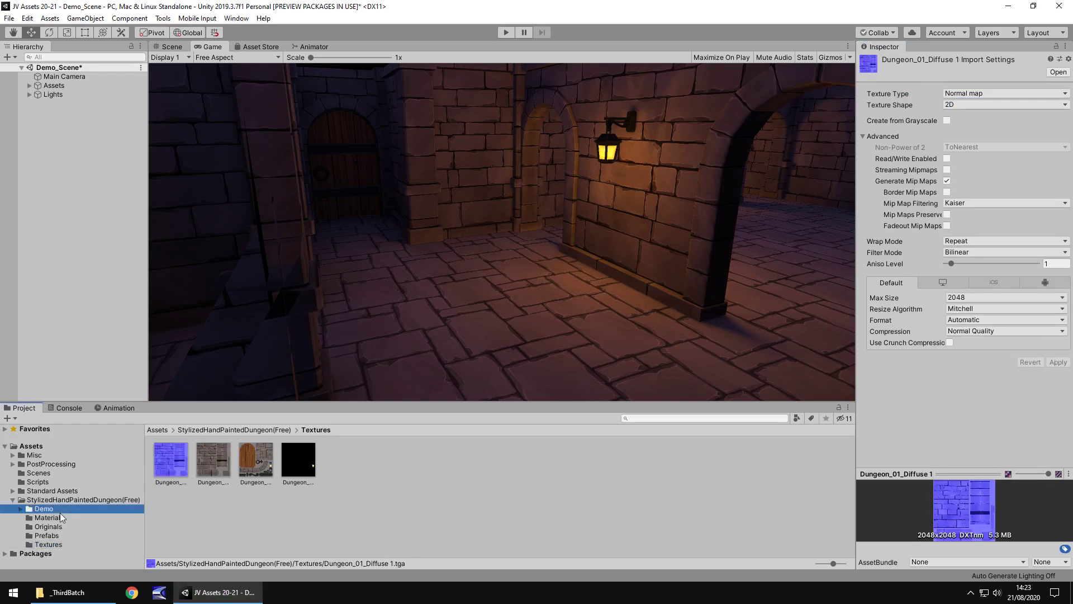
pyautogui.click(59, 518)
pyautogui.click(173, 463)
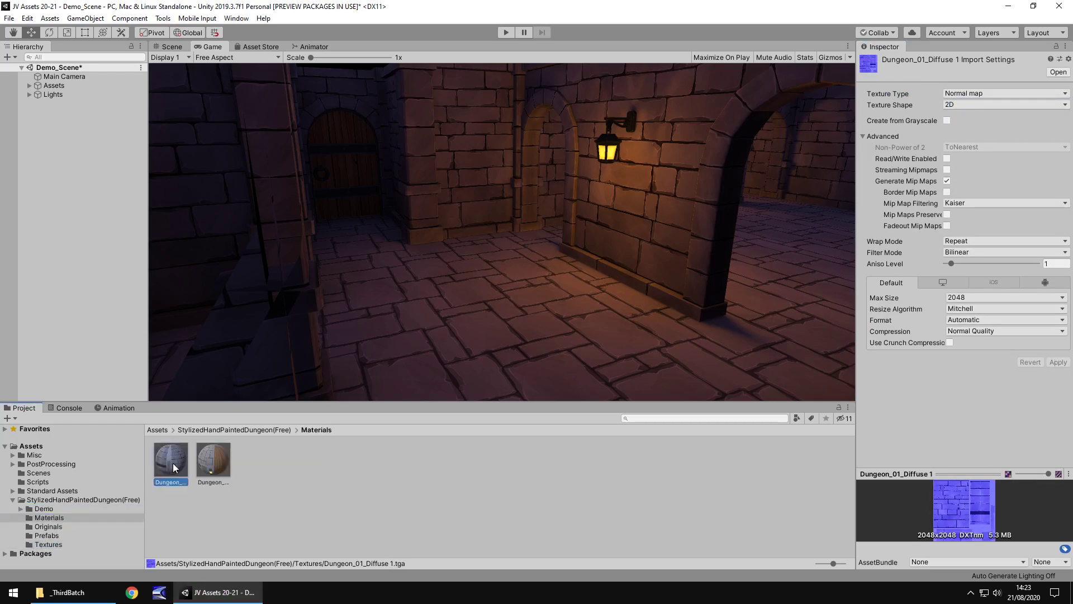
pyautogui.click(59, 542)
pyautogui.click(169, 458)
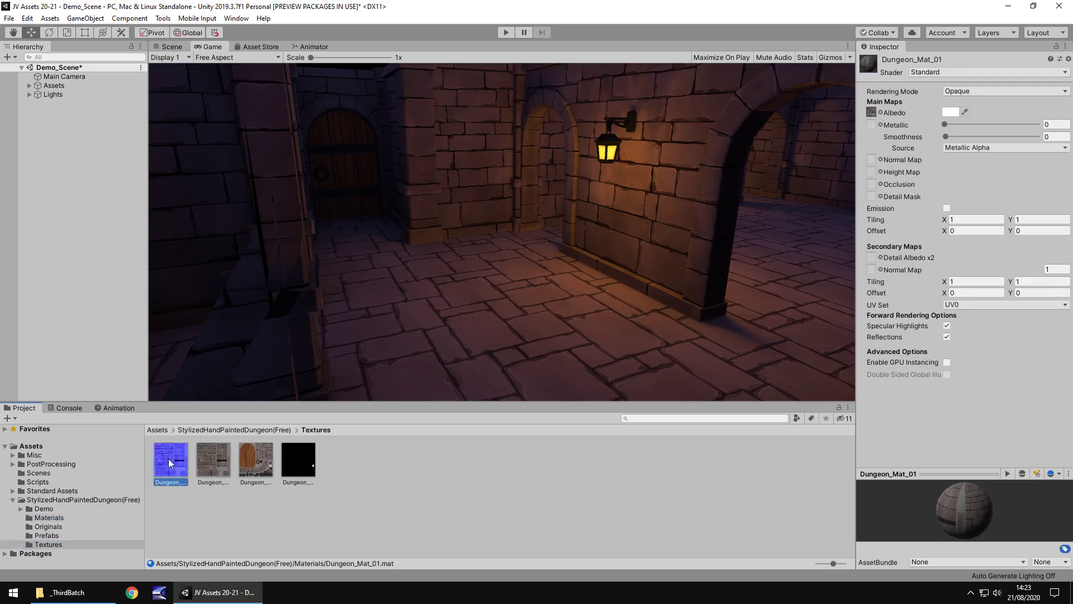
pyautogui.moveTo(169, 458); pyautogui.dragTo(877, 162)
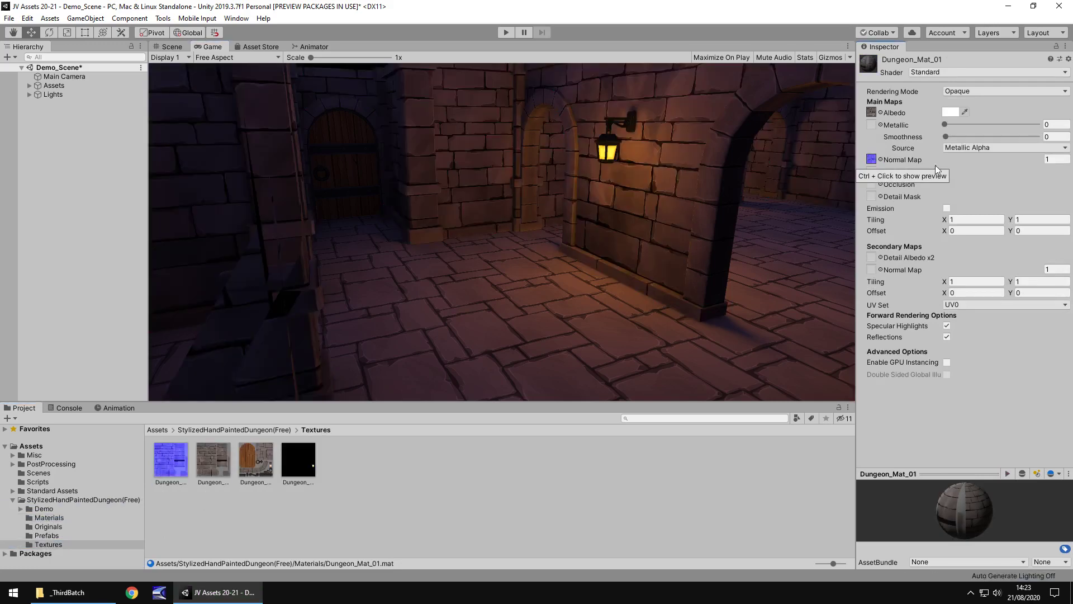
pyautogui.moveTo(1043, 159); pyautogui.dragTo(1031, 153)
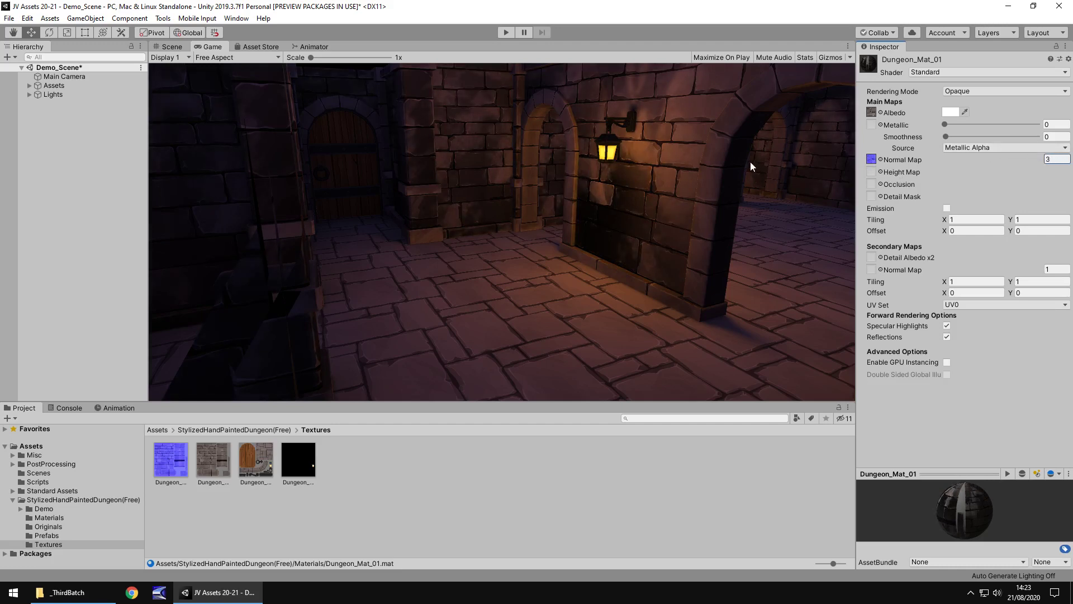
pyautogui.click(535, 280)
# Duplicate the Dungeon_02_Diffuse texture, set the copy's texture type to Normal map and apply the import settings.
pyautogui.click(50, 520)
pyautogui.click(213, 460)
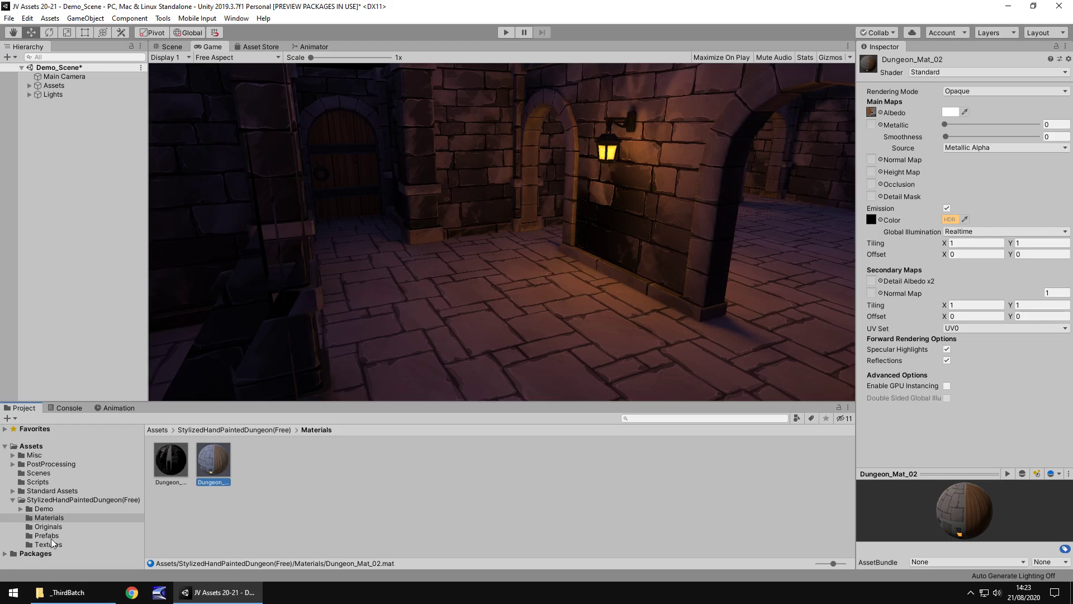
pyautogui.click(51, 544)
pyautogui.click(252, 461)
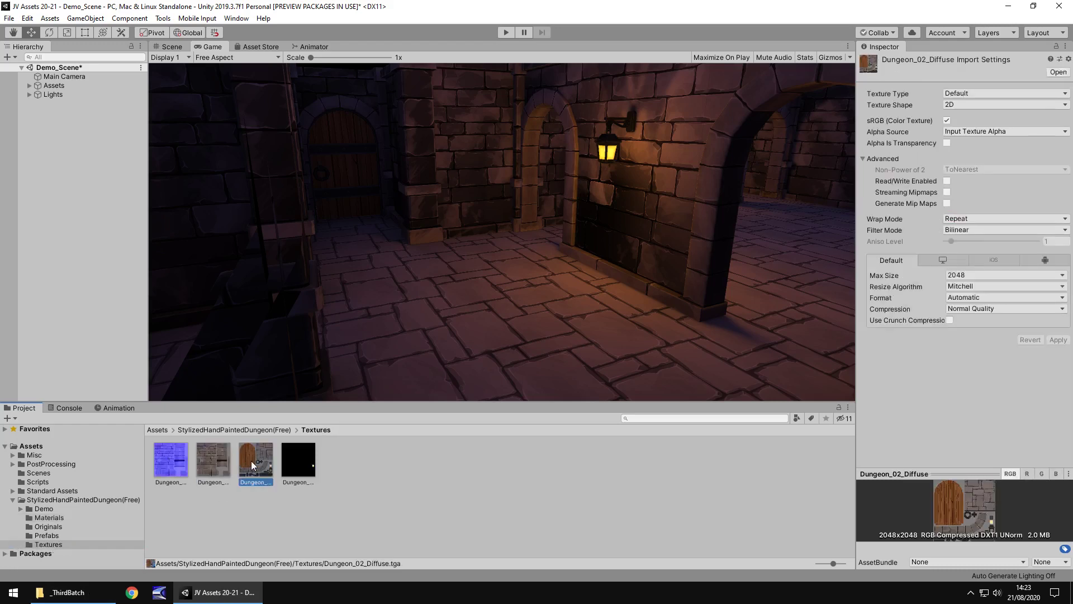
pyautogui.hotkey('ctrl', 'd')
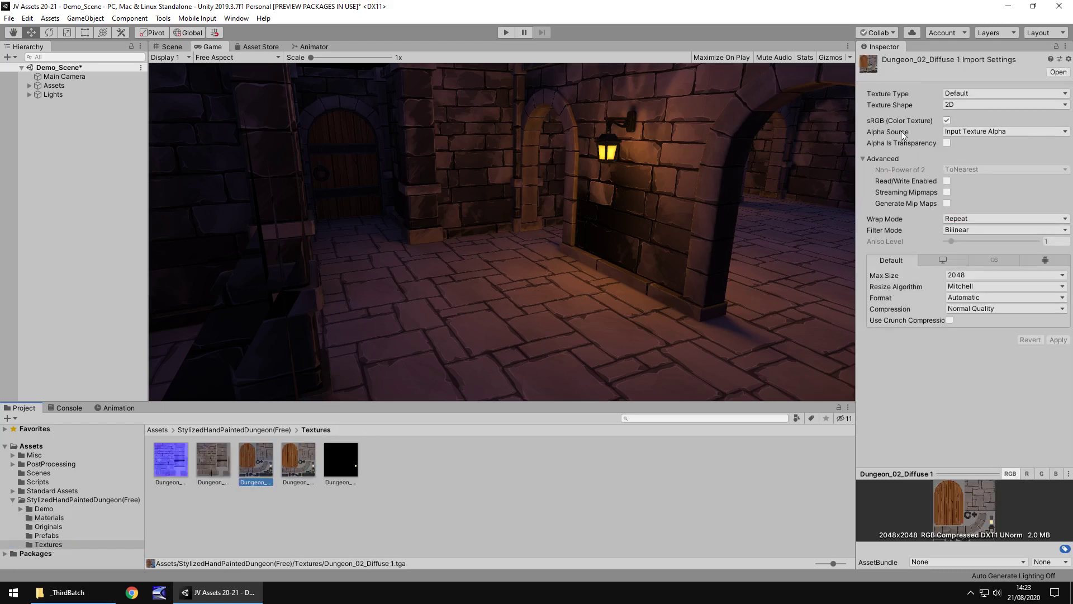
pyautogui.click(993, 93)
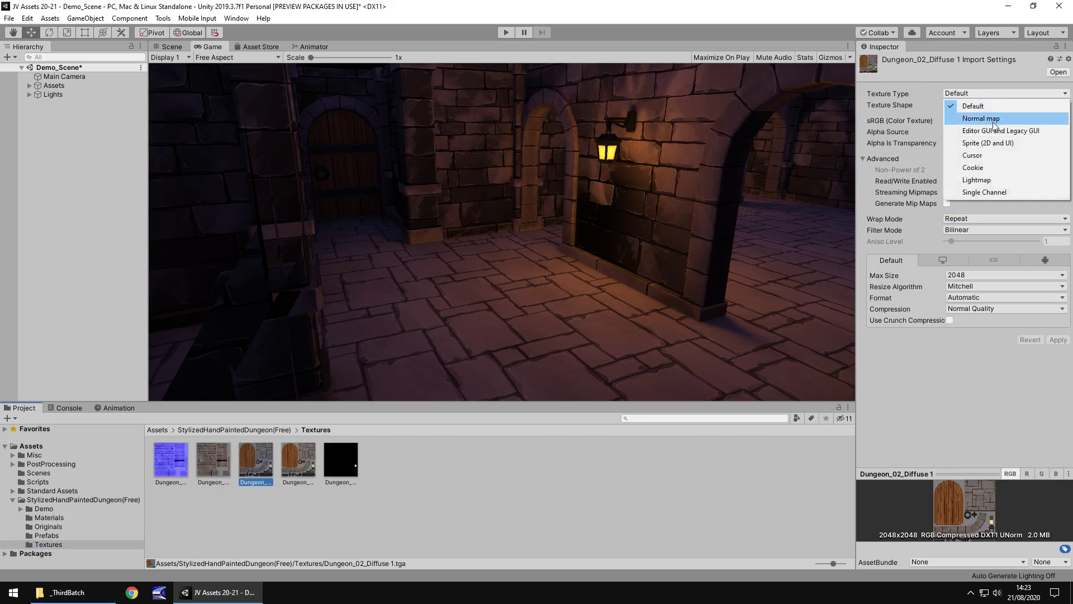
pyautogui.click(993, 121)
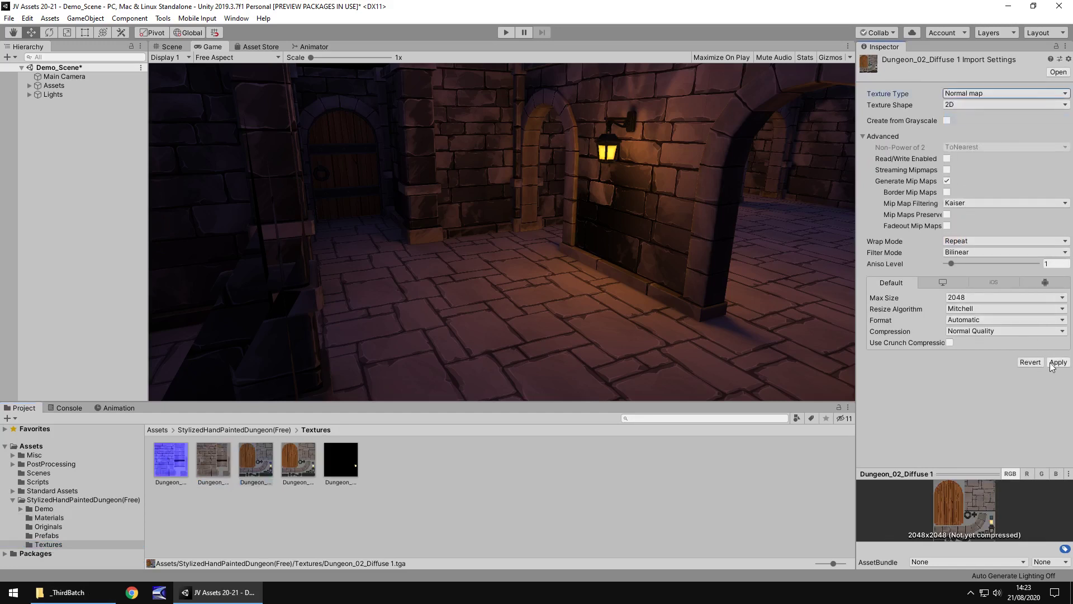
pyautogui.click(1052, 363)
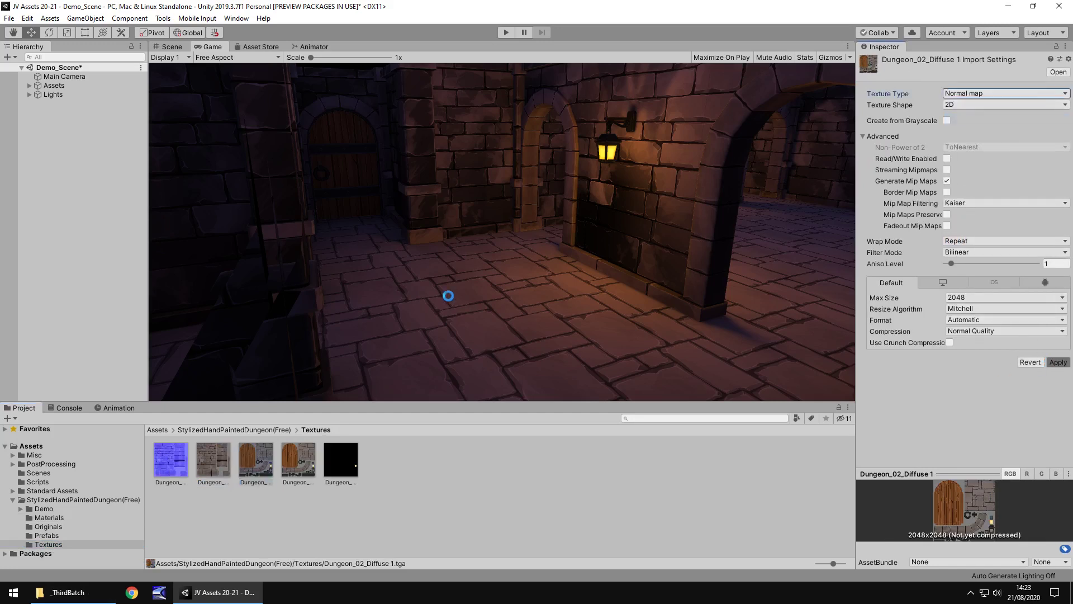
pyautogui.click(291, 461)
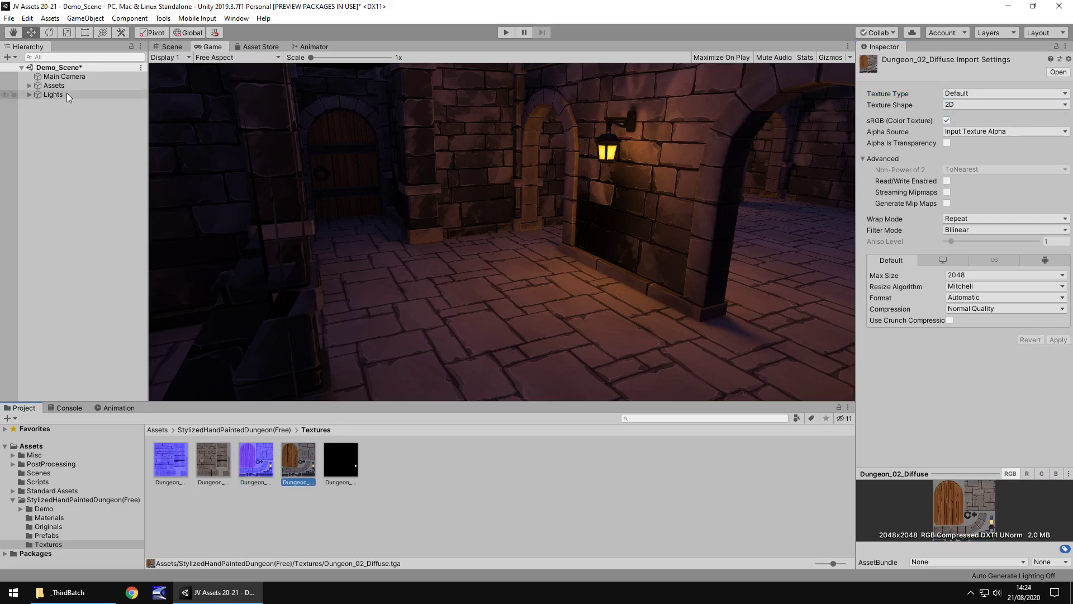
# Assign the Dungeon_02_Diffuse 1 texture as the main normal map of Dungeon_Mat_02 and set its strength to 5.09.
pyautogui.click(49, 519)
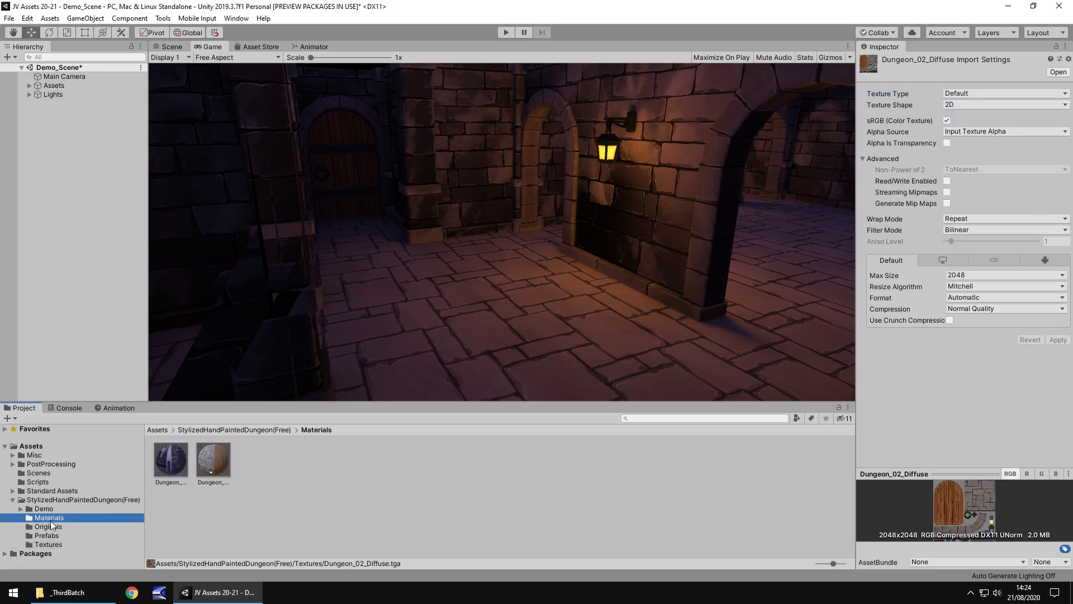
pyautogui.click(223, 461)
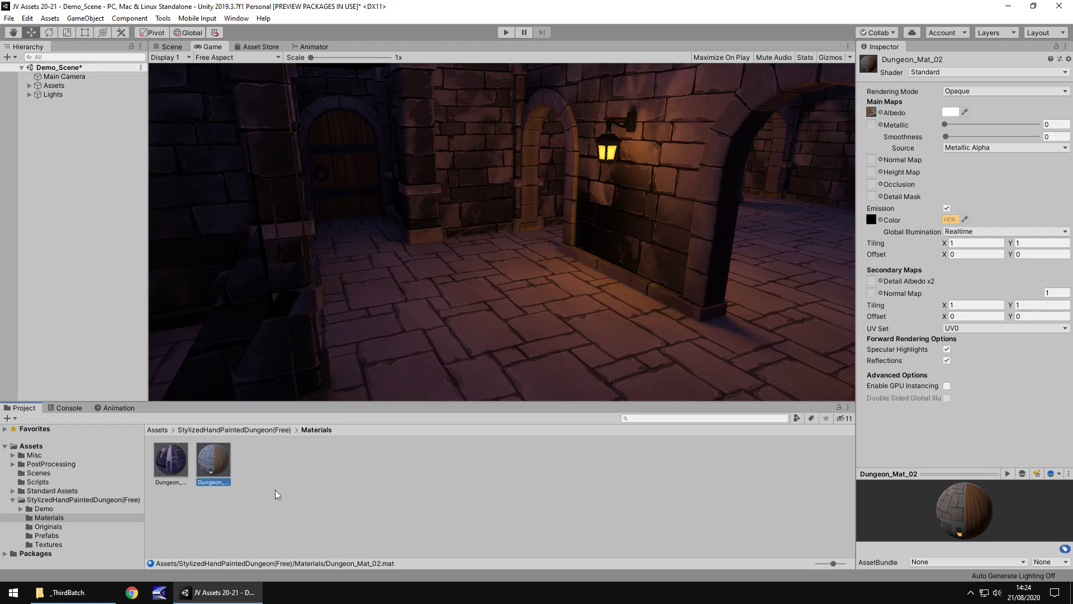
pyautogui.click(50, 544)
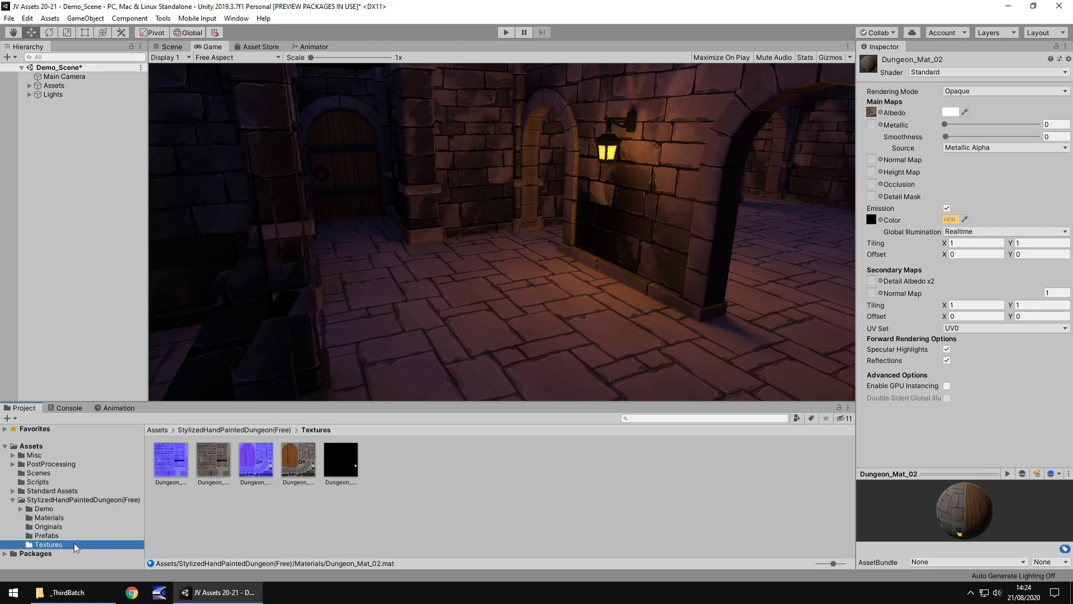
pyautogui.moveTo(261, 464); pyautogui.dragTo(872, 161)
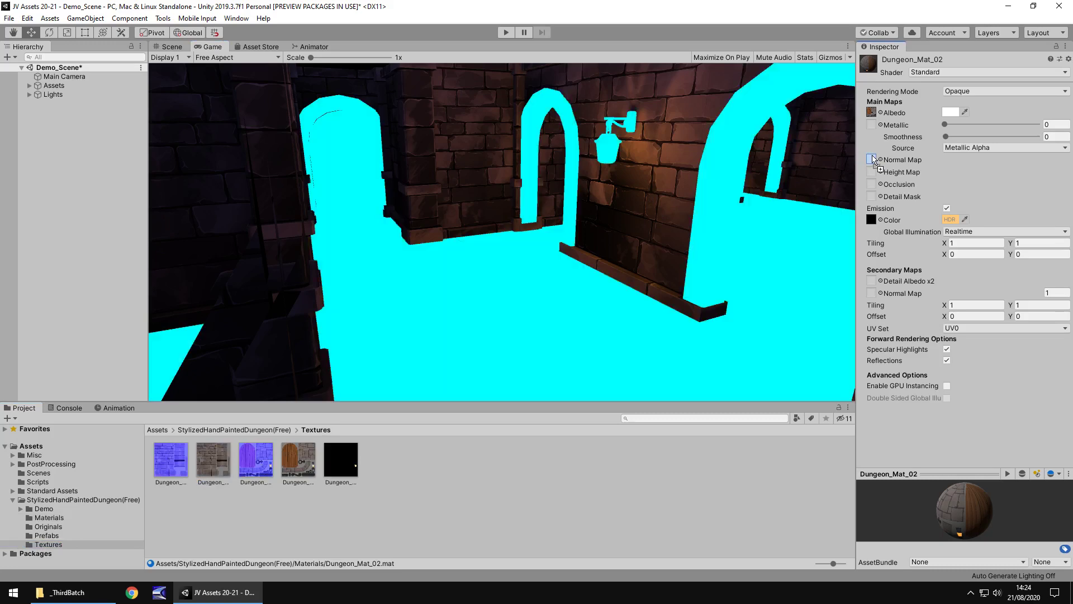
pyautogui.moveTo(1056, 159); pyautogui.dragTo(12, 161)
# Switch on the Post-Processing Behaviour of the Main Camera with the normal-mapped materials in place.
pyautogui.click(64, 77)
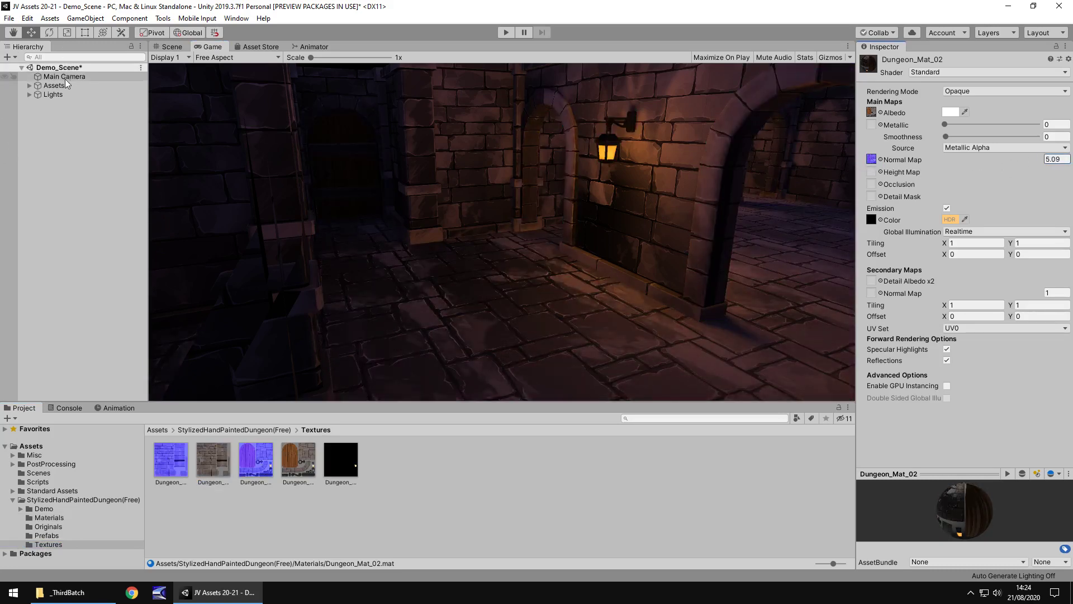
pyautogui.click(882, 427)
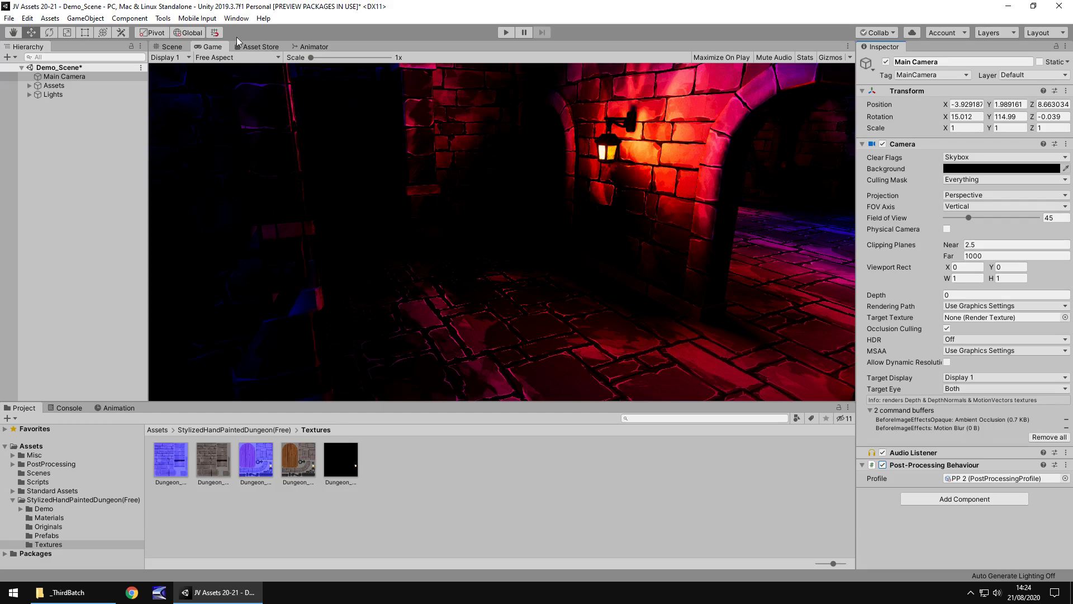
# Check the dungeon package's Asset Store details and inspect the post-processed dungeon in the Scene and Game views.
pyautogui.click(252, 46)
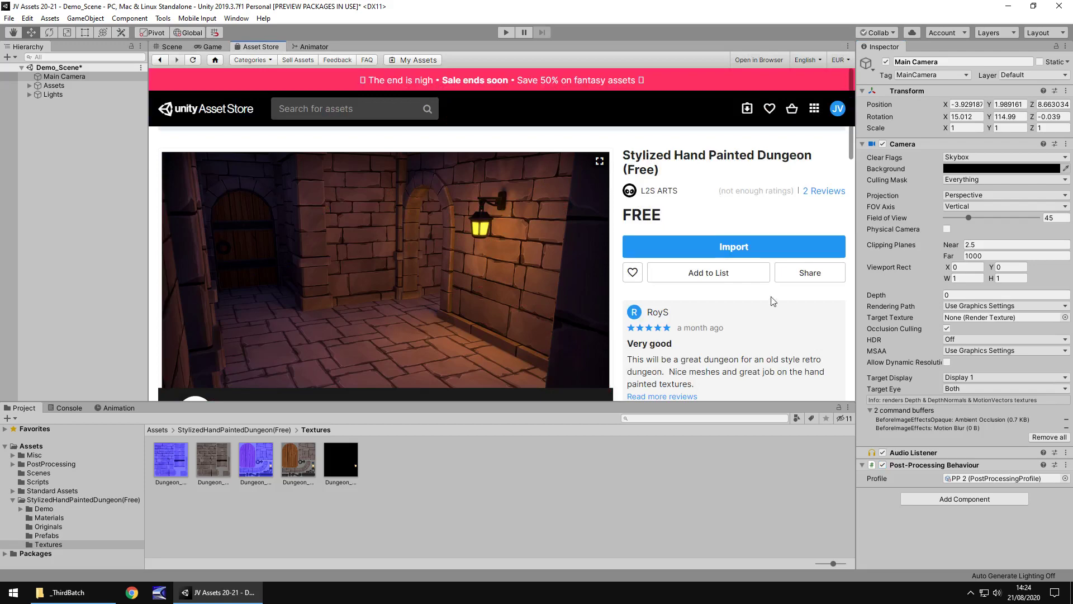
pyautogui.scroll(-3, 773, 301)
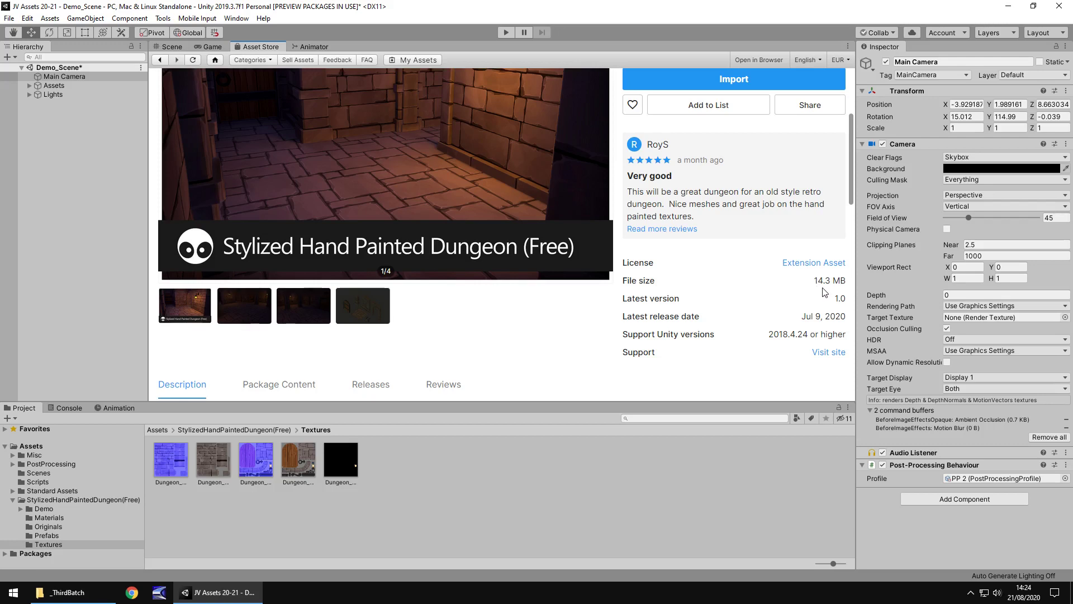
pyautogui.click(174, 47)
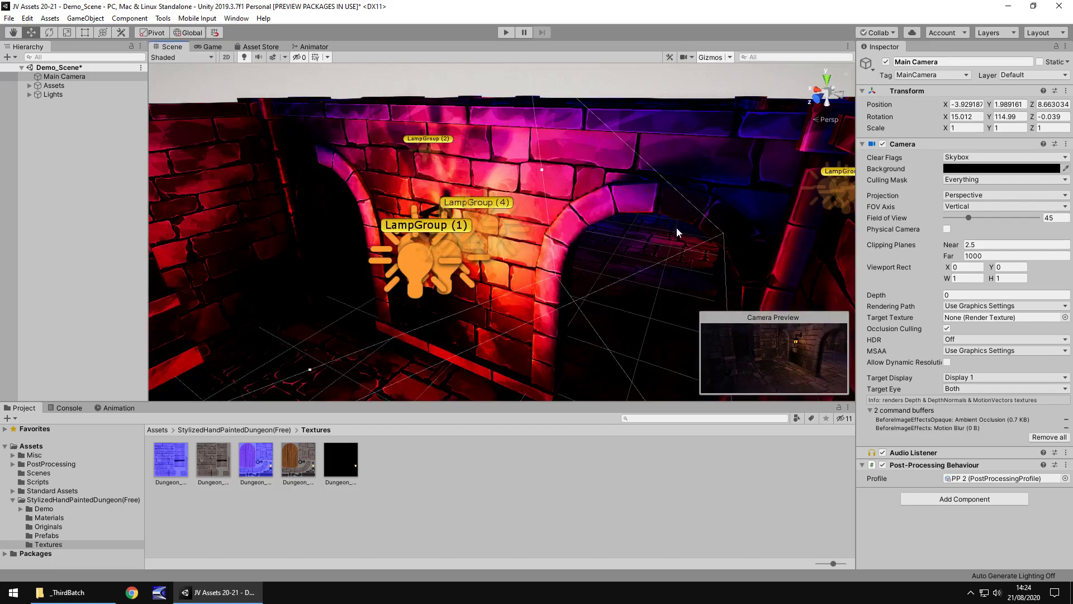
pyautogui.moveTo(693, 220); pyautogui.dragTo(557, 219, button='right')
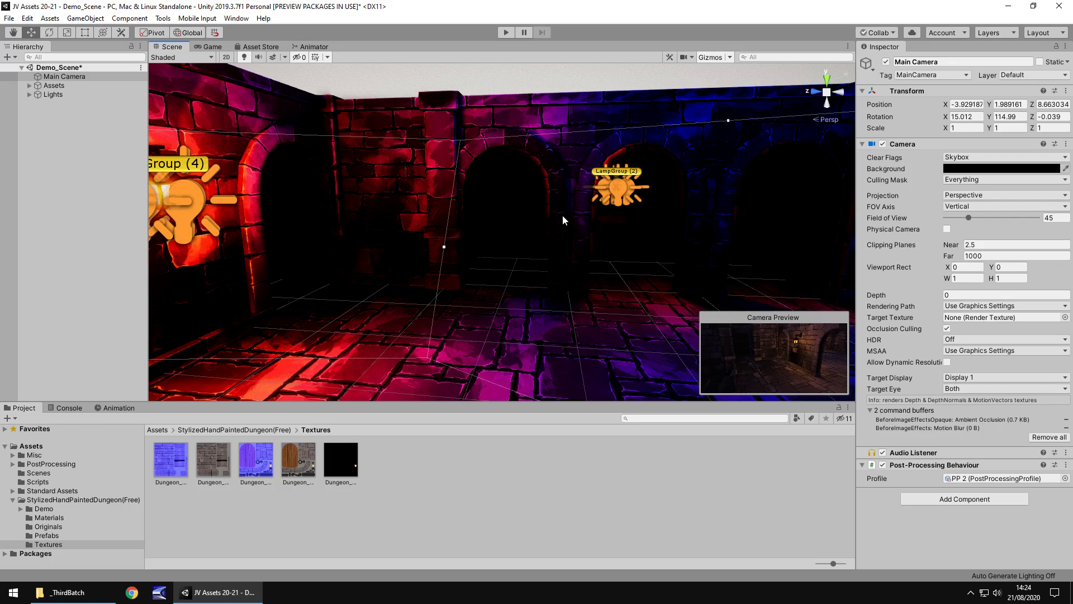
pyautogui.click(212, 47)
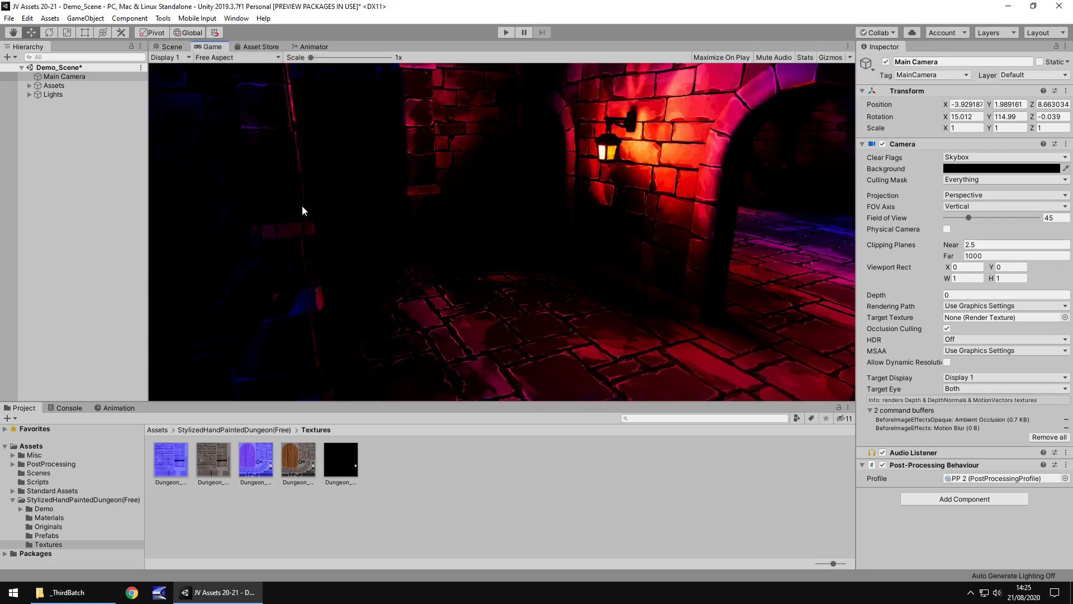
# Try a light range of 27.51 on the first Side Lamp in LampGroup (1) and undo the change.
pyautogui.click(32, 95)
pyautogui.click(28, 95)
pyautogui.click(72, 104)
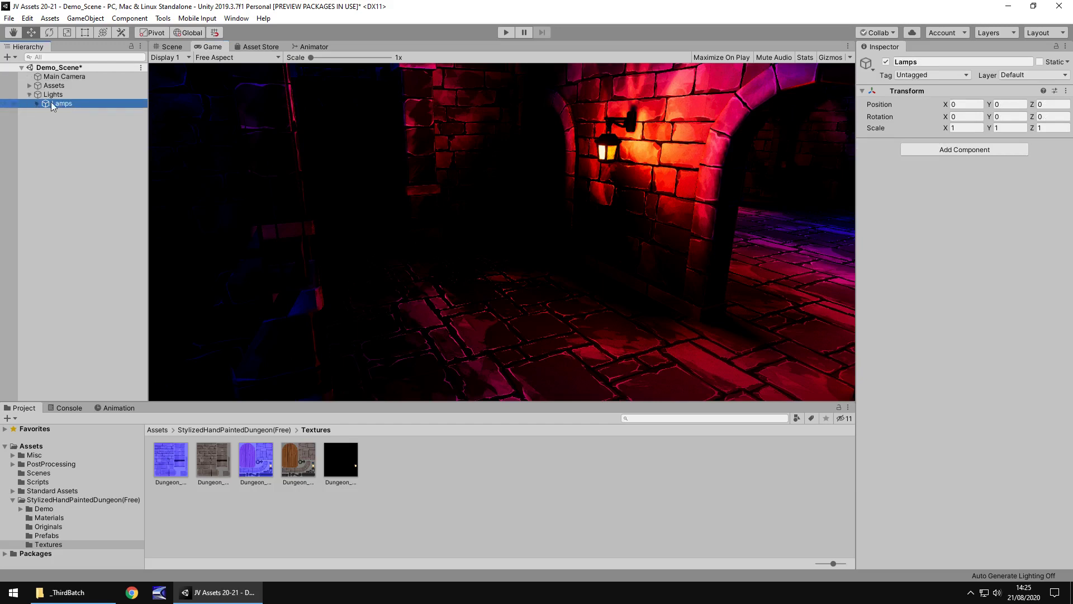
pyautogui.click(37, 104)
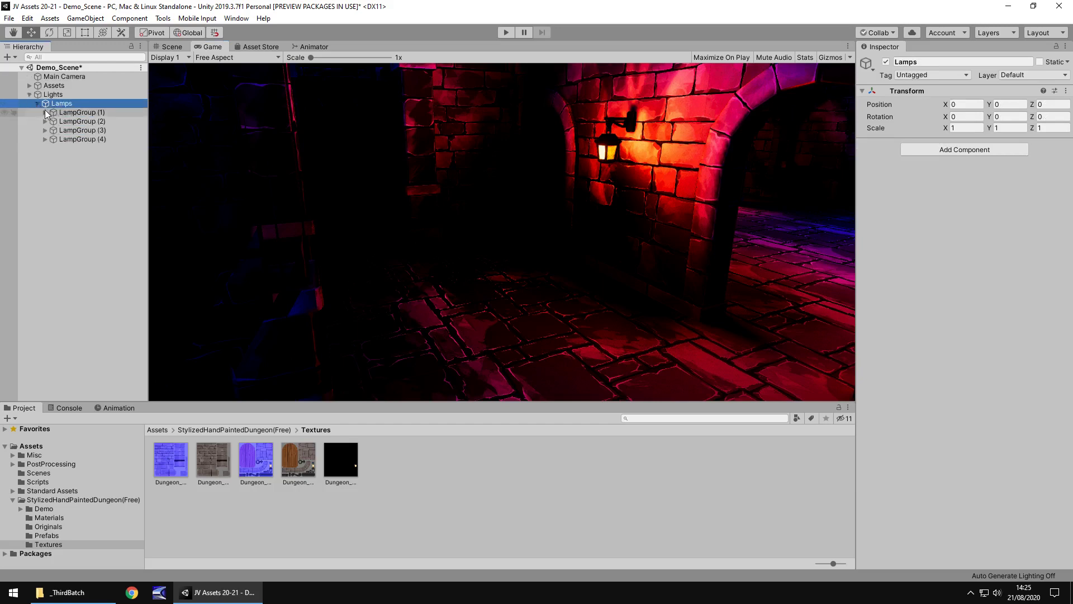
pyautogui.click(45, 113)
pyautogui.click(67, 123)
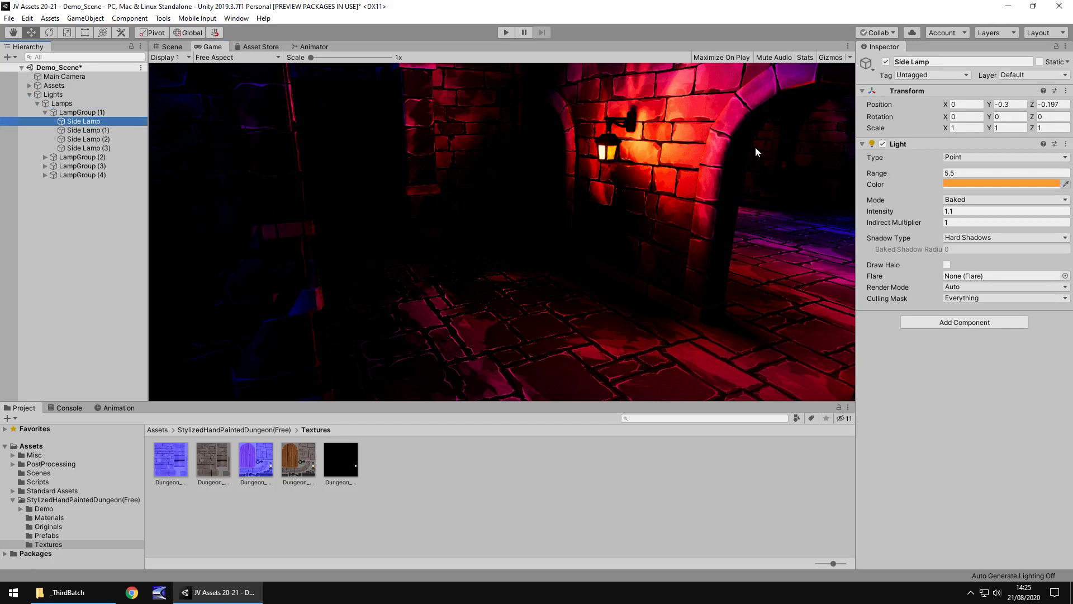
pyautogui.moveTo(876, 173); pyautogui.dragTo(209, 179)
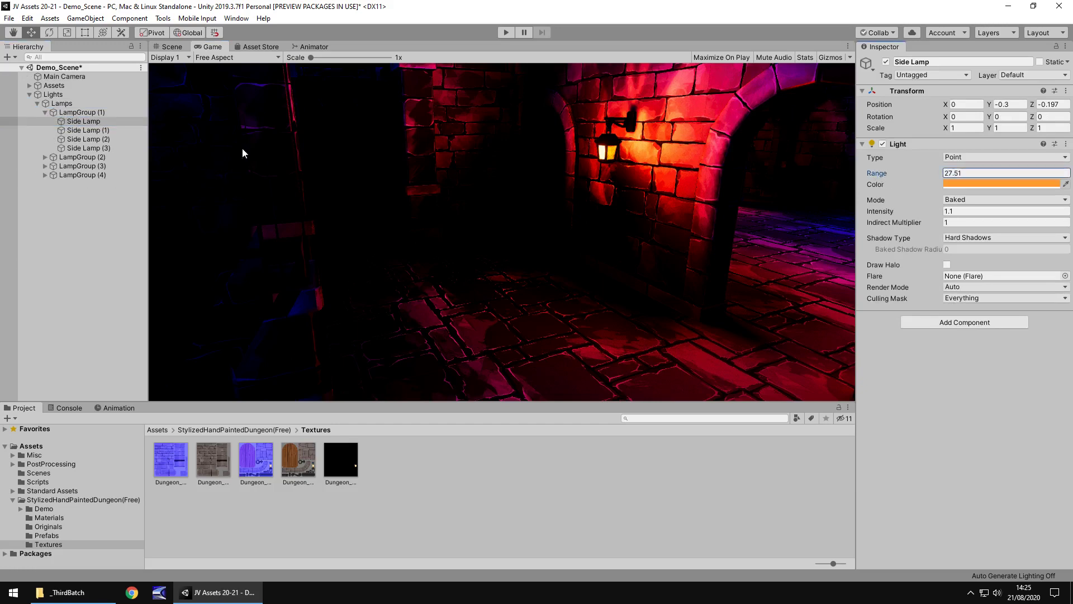
pyautogui.hotkey('ctrl', 'z')
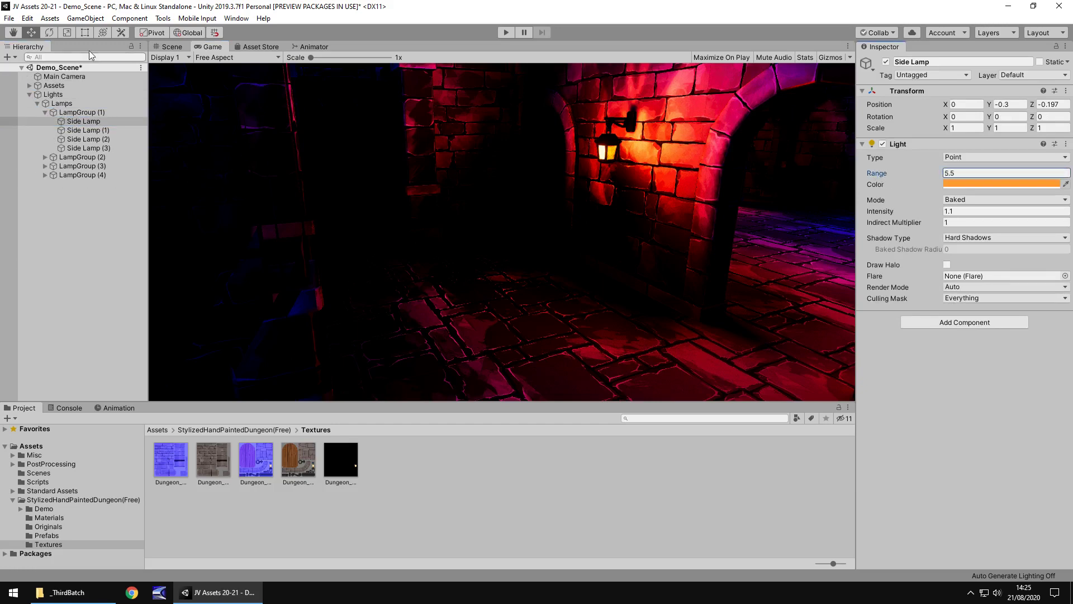
# Add a directional light to the demo scene.
pyautogui.click(127, 19)
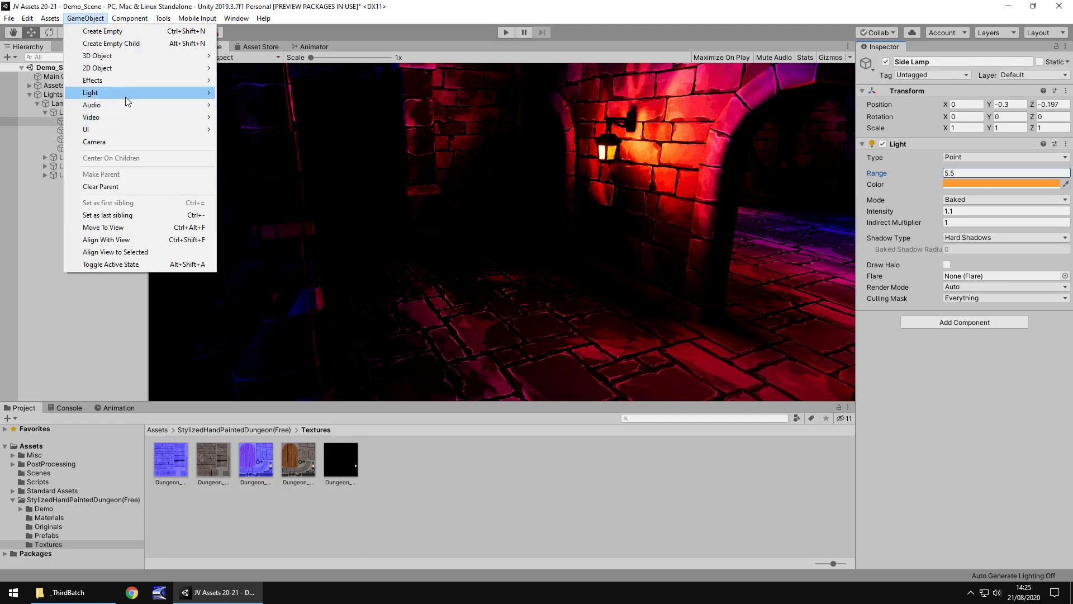
pyautogui.moveTo(178, 92)
pyautogui.click(270, 91)
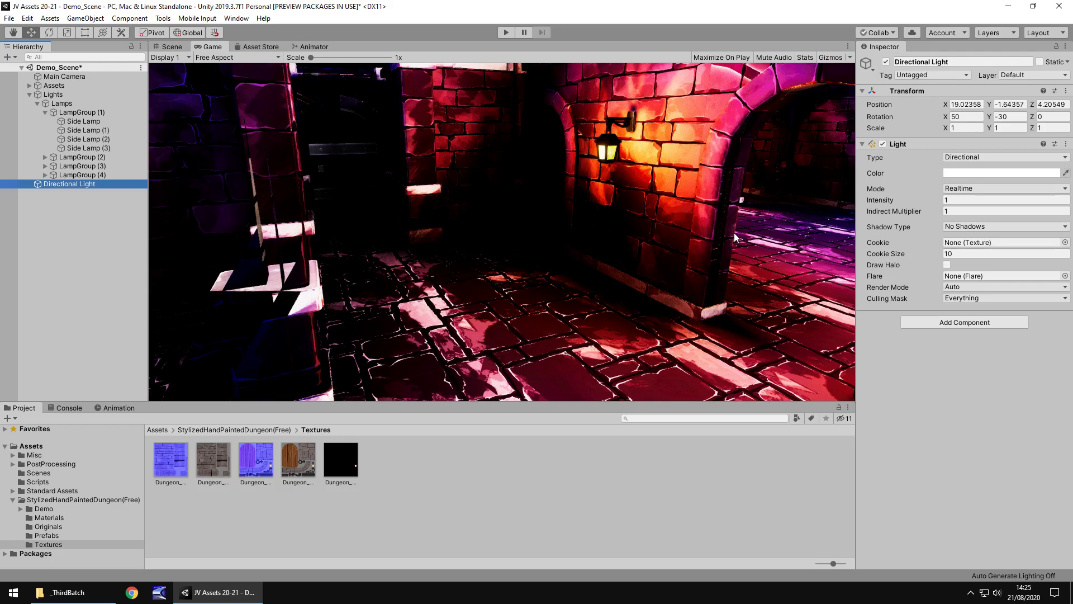
# Look over the package's Prefabs folder and the lit dungeon in the Scene view, and start Play mode.
pyautogui.click(50, 535)
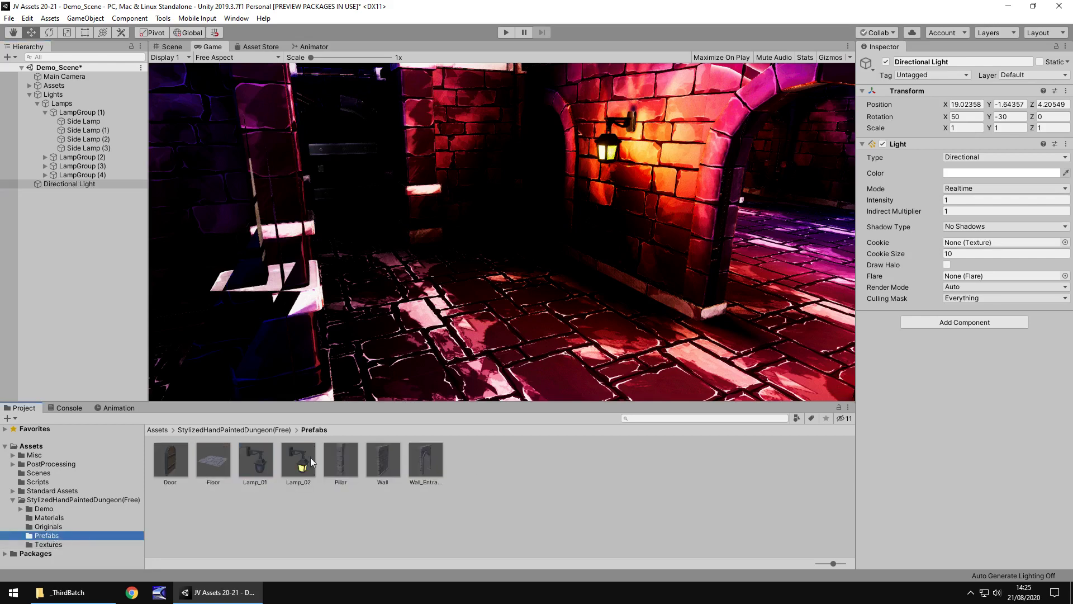
pyautogui.click(169, 46)
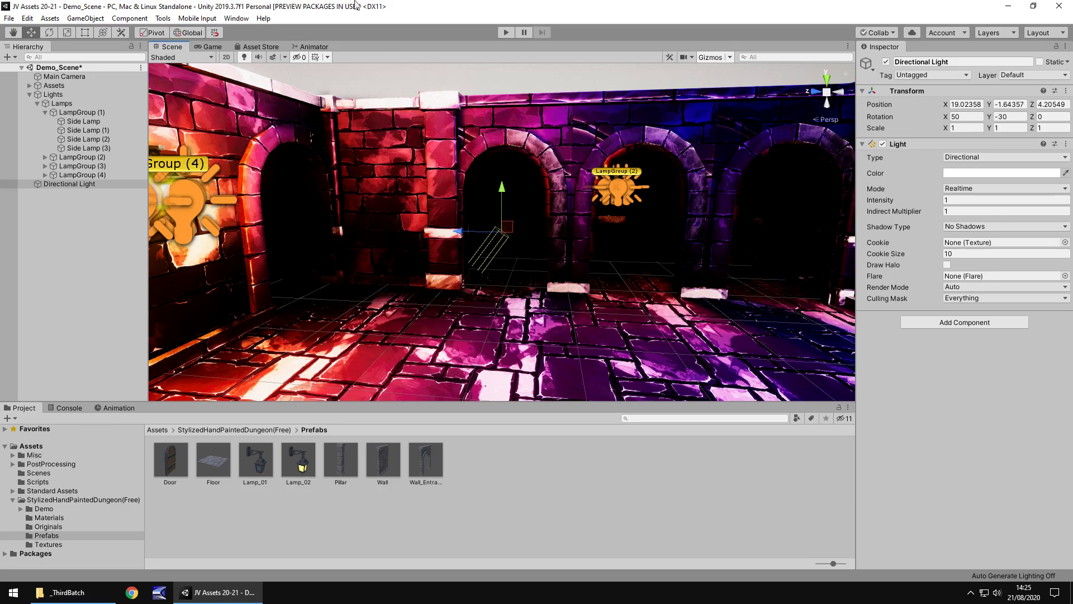
pyautogui.click(506, 32)
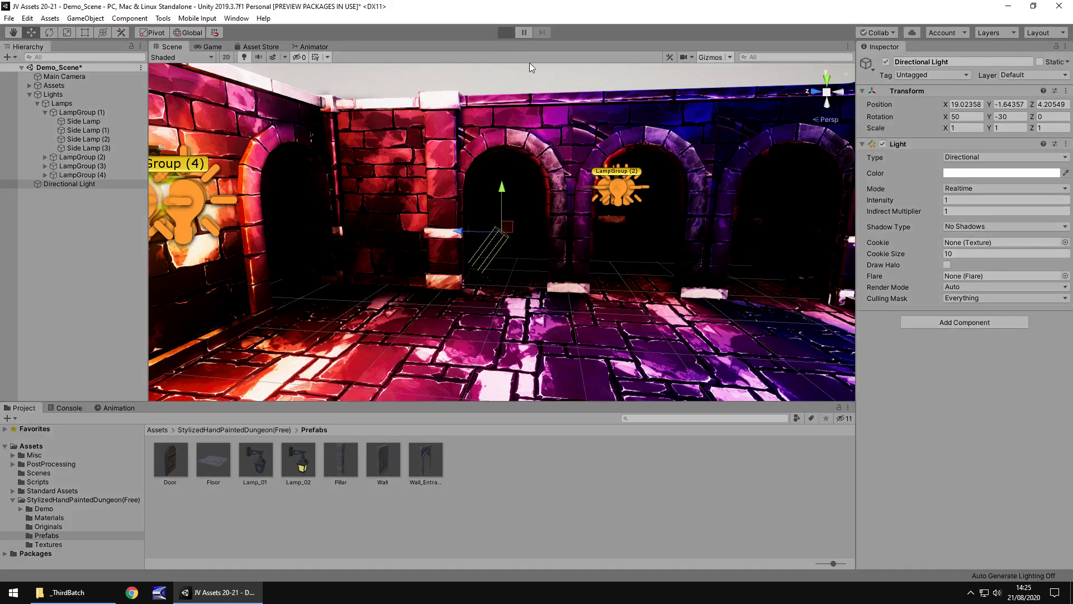